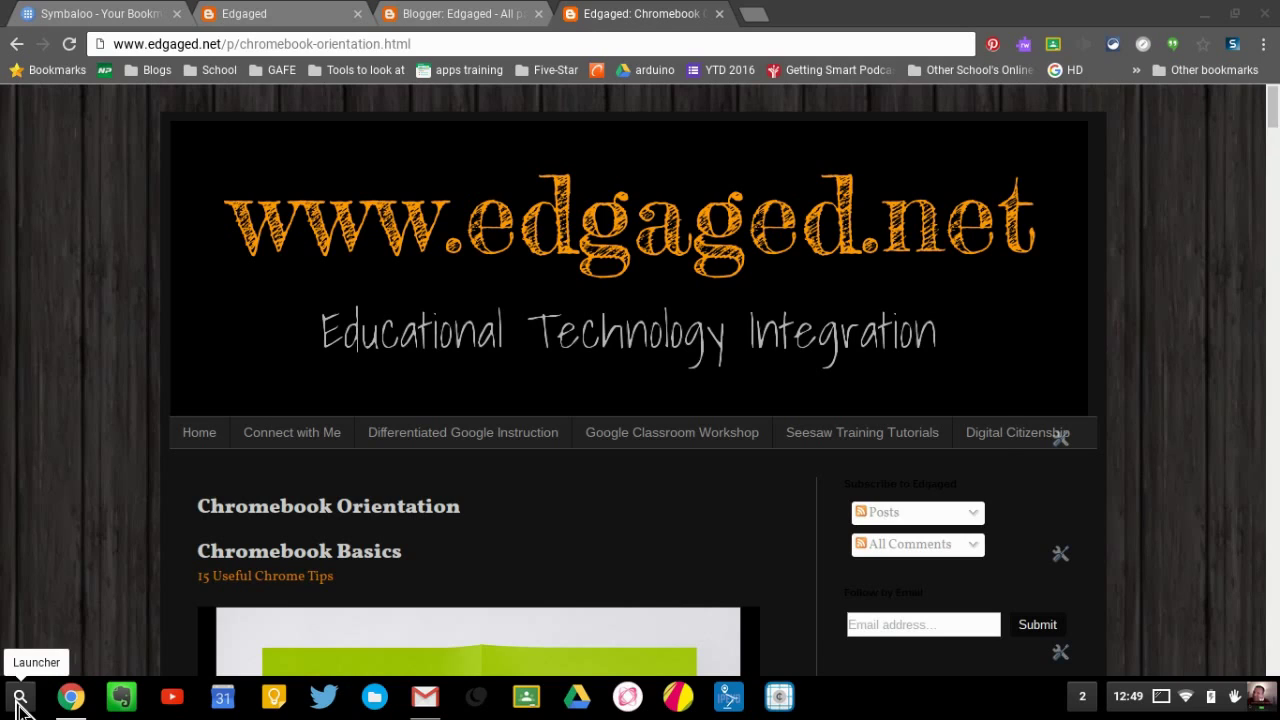
Open the Chrome OS launcher's full All Apps grid
{"action": "left_click", "coordinate": [20, 697]}
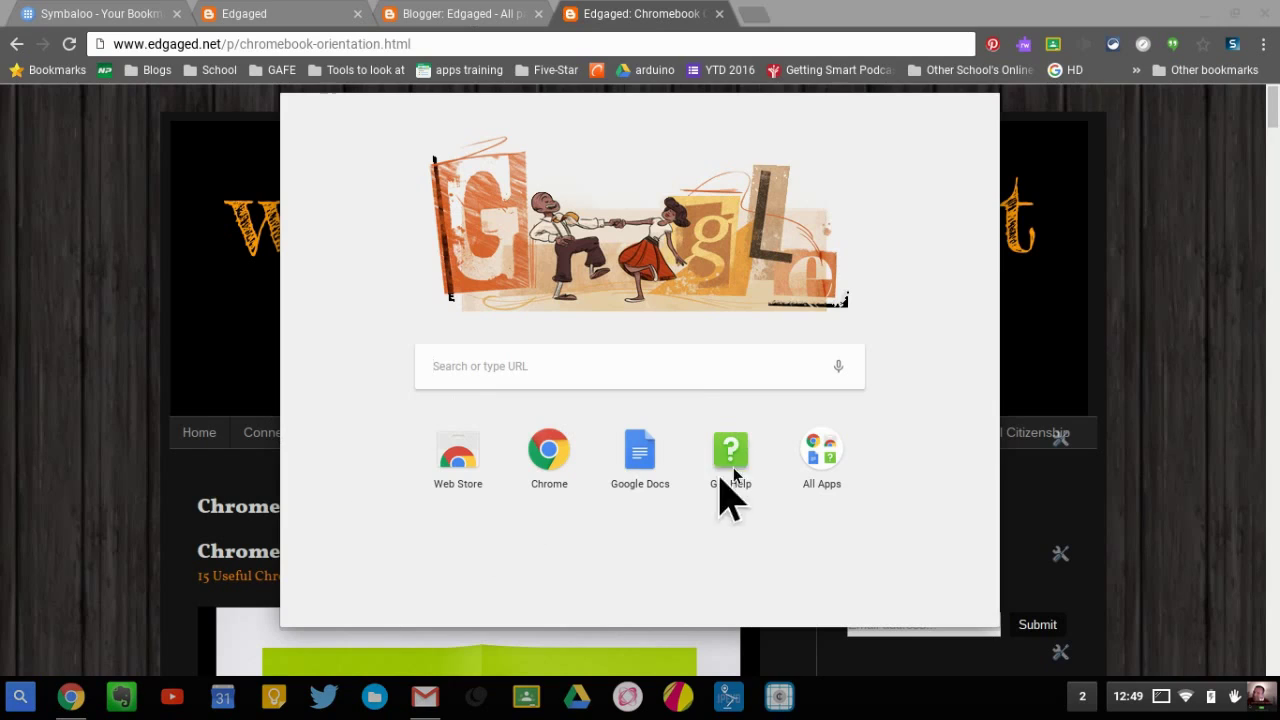
{"action": "left_click", "coordinate": [820, 455]}
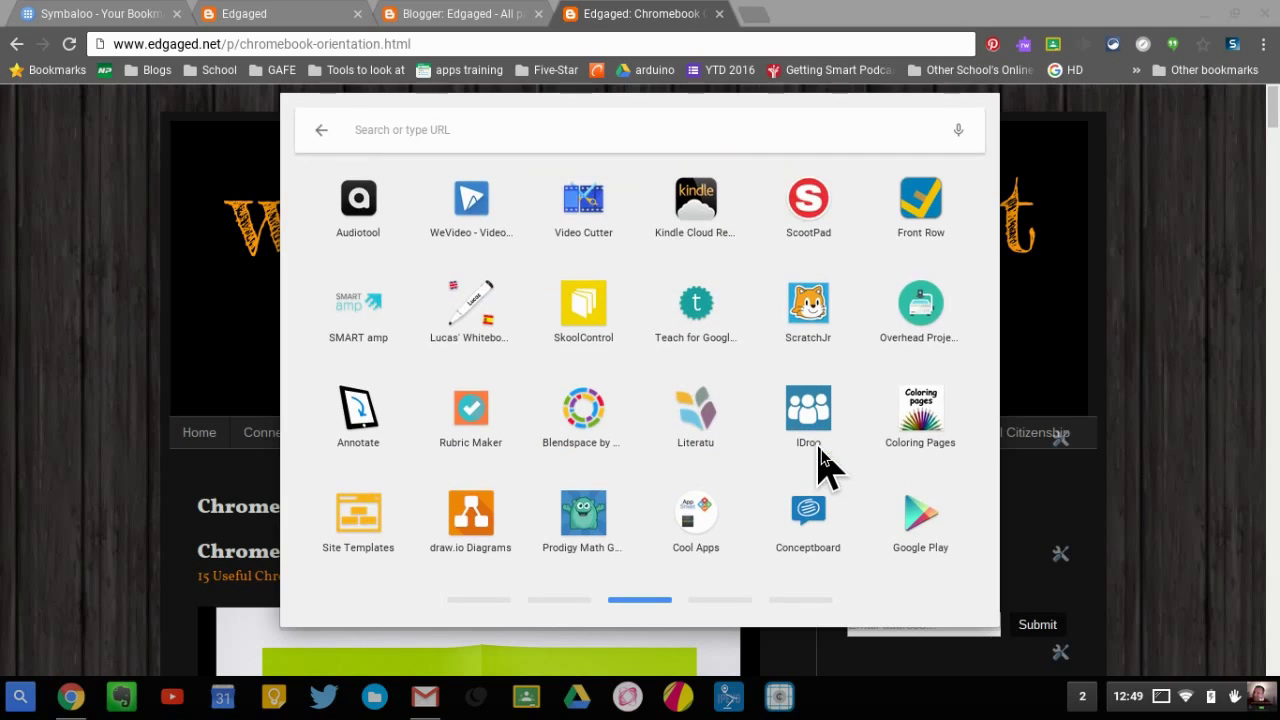
{"action": "left_click", "coordinate": [474, 601]}
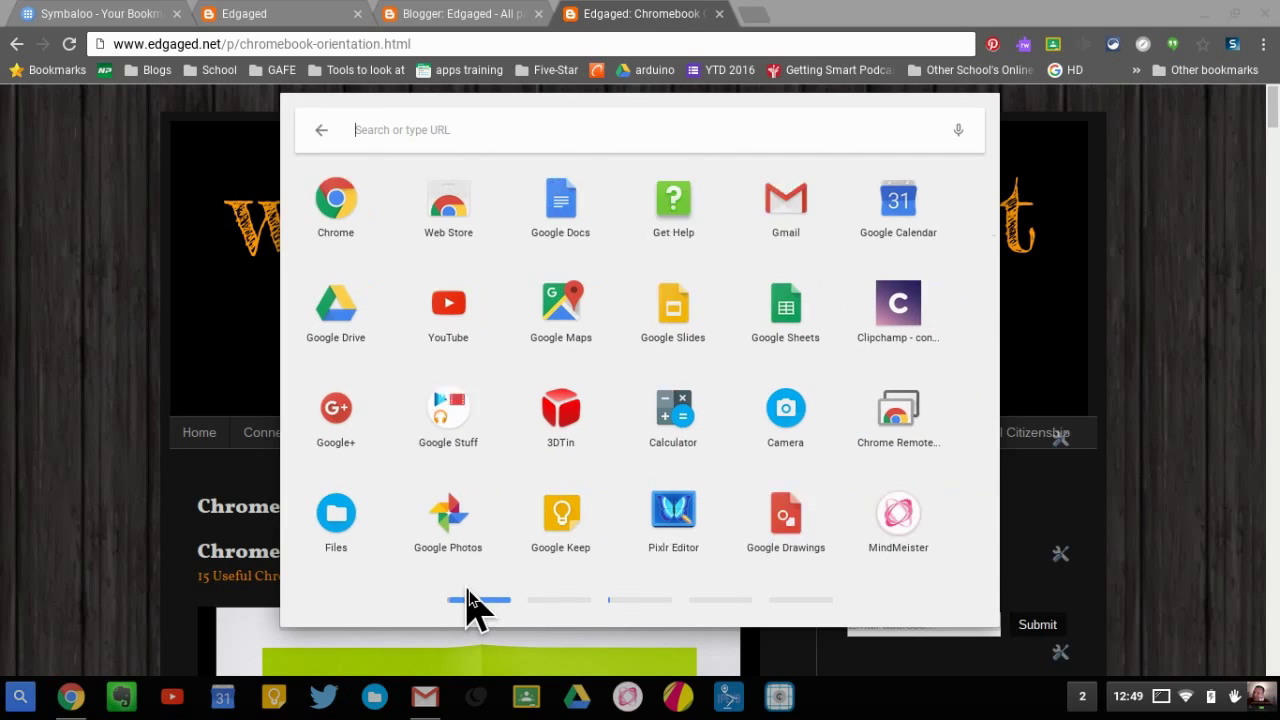
{"action": "left_click", "coordinate": [321, 131]}
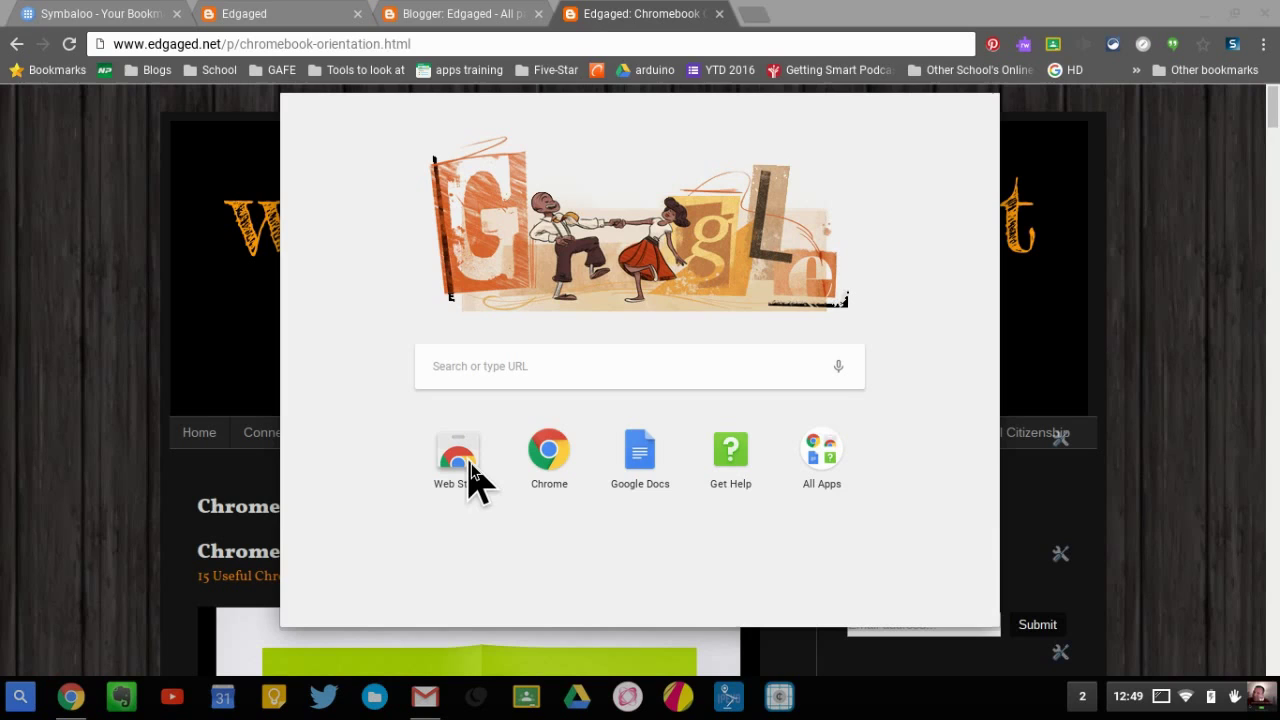
{"action": "left_click", "coordinate": [829, 463]}
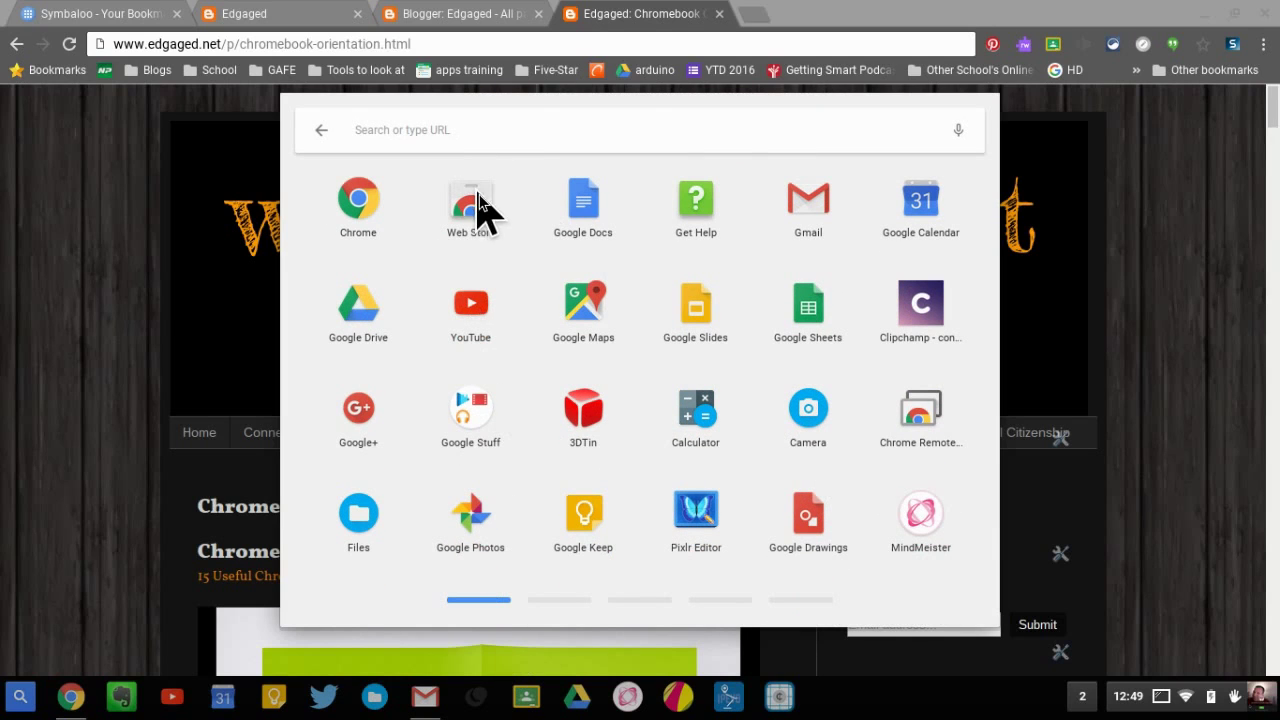
Page through the installed apps and return to page 1 with Chrome, Web Store and Google Docs
{"action": "left_click", "coordinate": [562, 603]}
{"action": "left_click", "coordinate": [640, 603]}
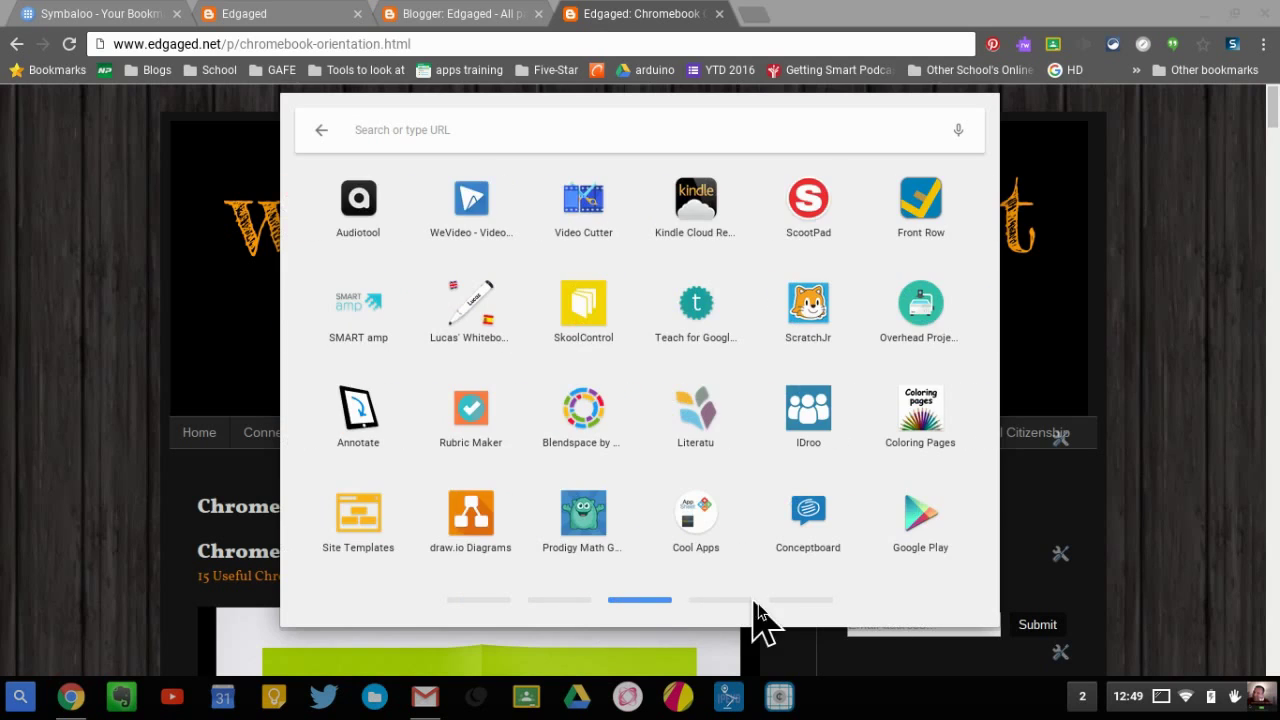
{"action": "left_click", "coordinate": [790, 601]}
{"action": "left_click", "coordinate": [720, 601]}
{"action": "left_click", "coordinate": [640, 601]}
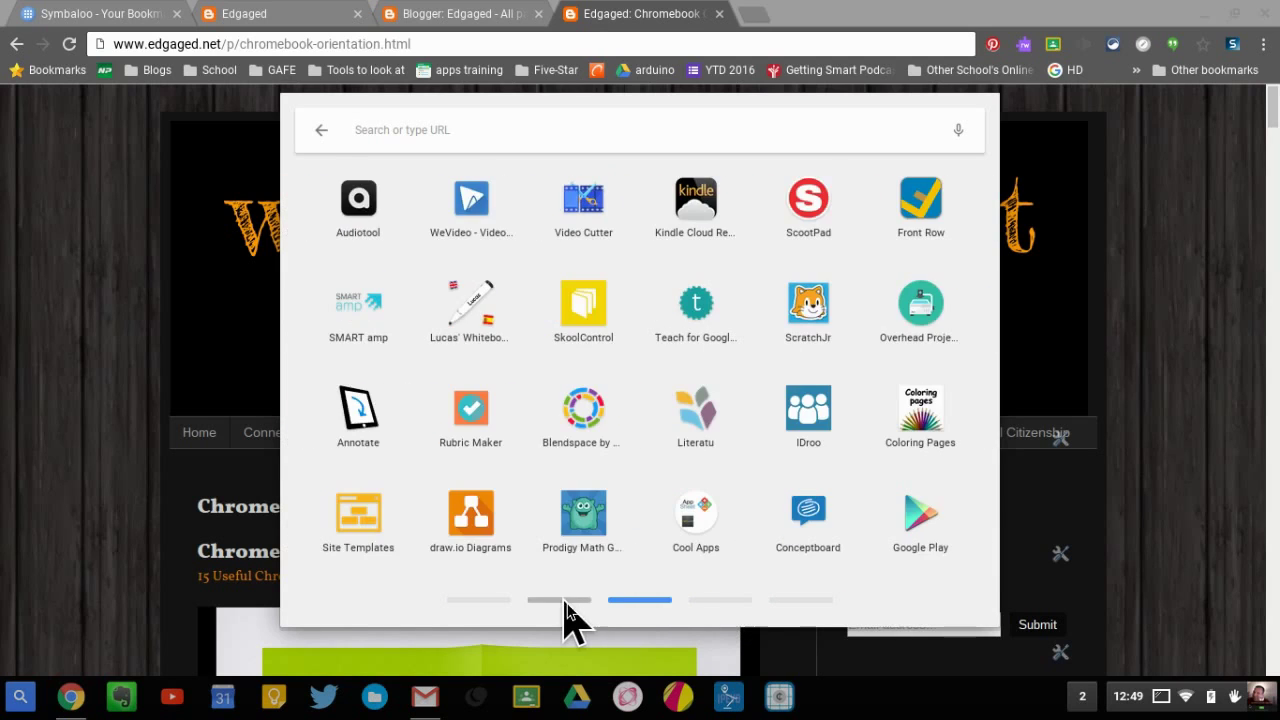
{"action": "left_click", "coordinate": [560, 601]}
{"action": "left_click", "coordinate": [470, 601]}
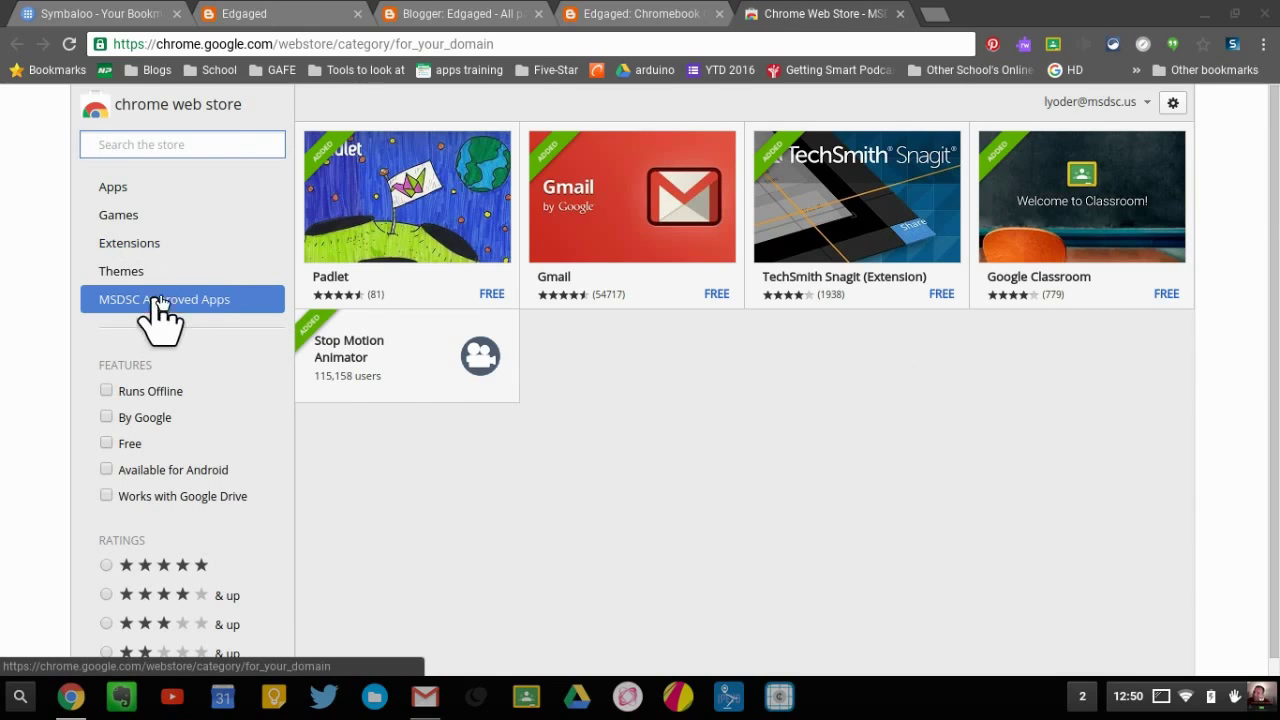
Browse the store's Apps category through its Featured, Recommended For You and New & Updated Apps sections
{"action": "left_click", "coordinate": [116, 186]}
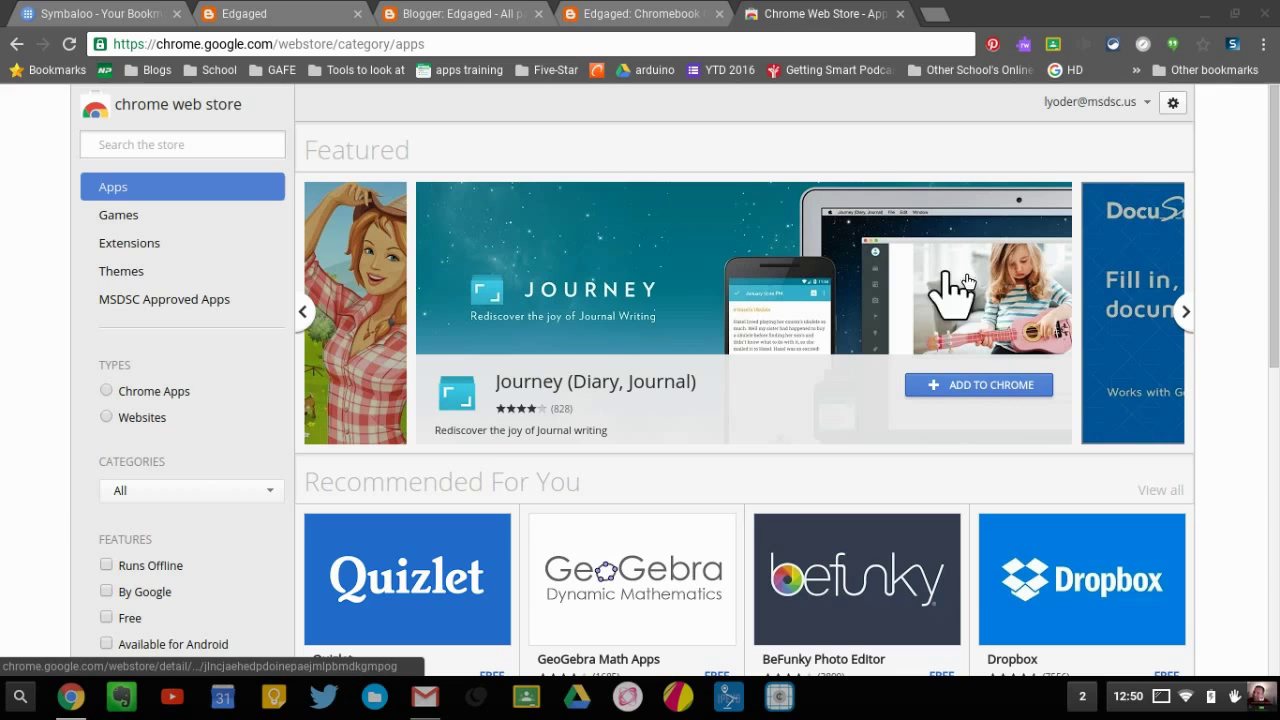
{"action": "scroll", "coordinate": [965, 334], "scroll_direction": "down", "scroll_amount": 2}
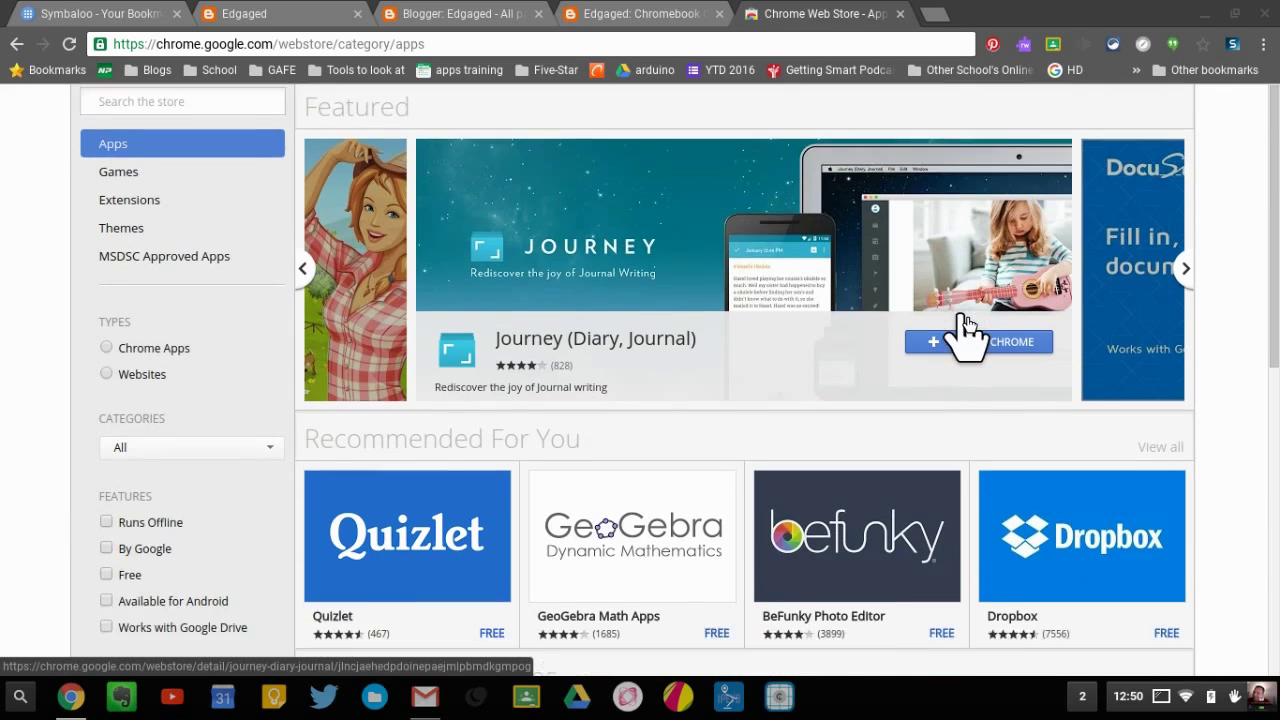
{"action": "scroll", "coordinate": [965, 334], "scroll_direction": "down", "scroll_amount": 4}
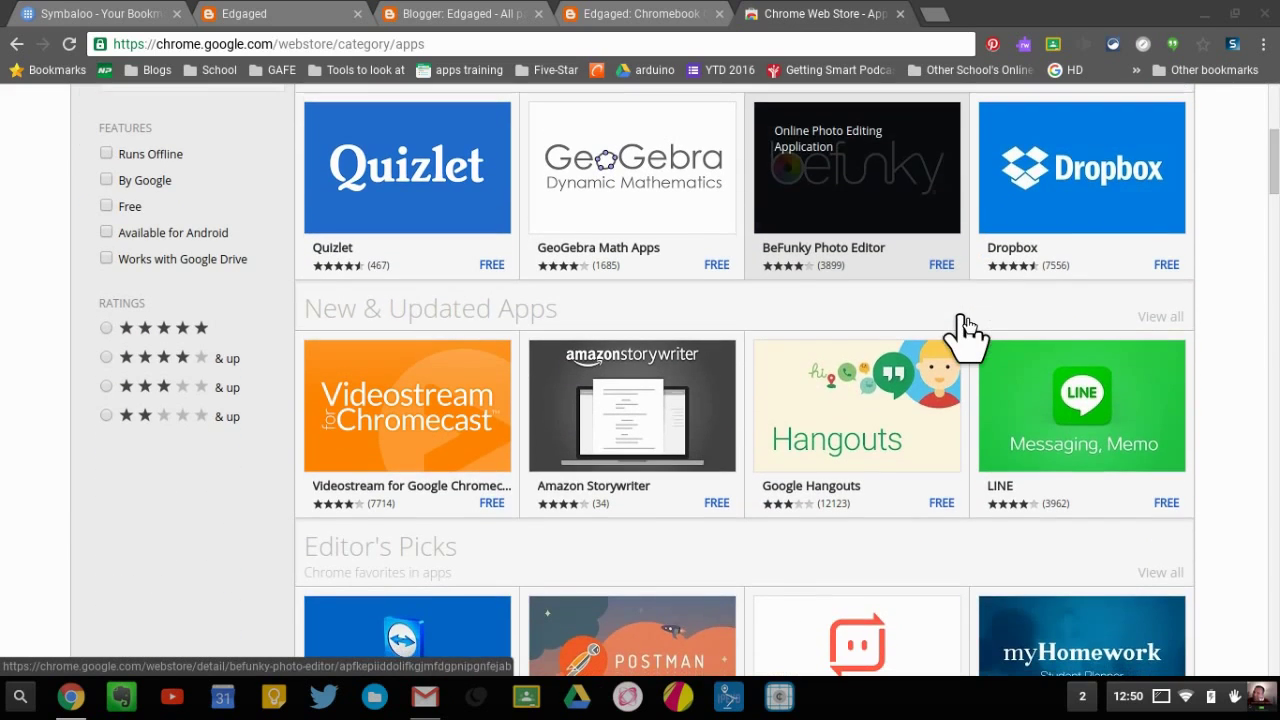
{"action": "scroll", "coordinate": [965, 334], "scroll_direction": "up", "scroll_amount": 3}
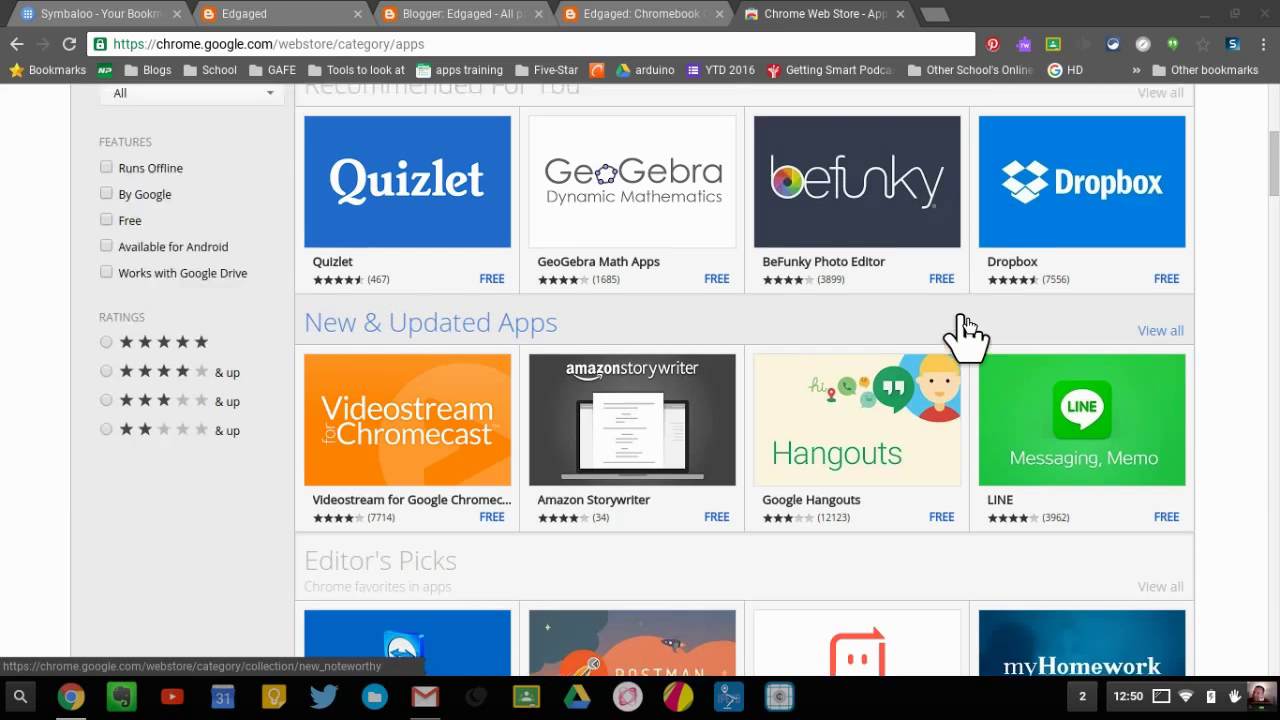
{"action": "scroll", "coordinate": [529, 409], "scroll_direction": "down", "scroll_amount": 2}
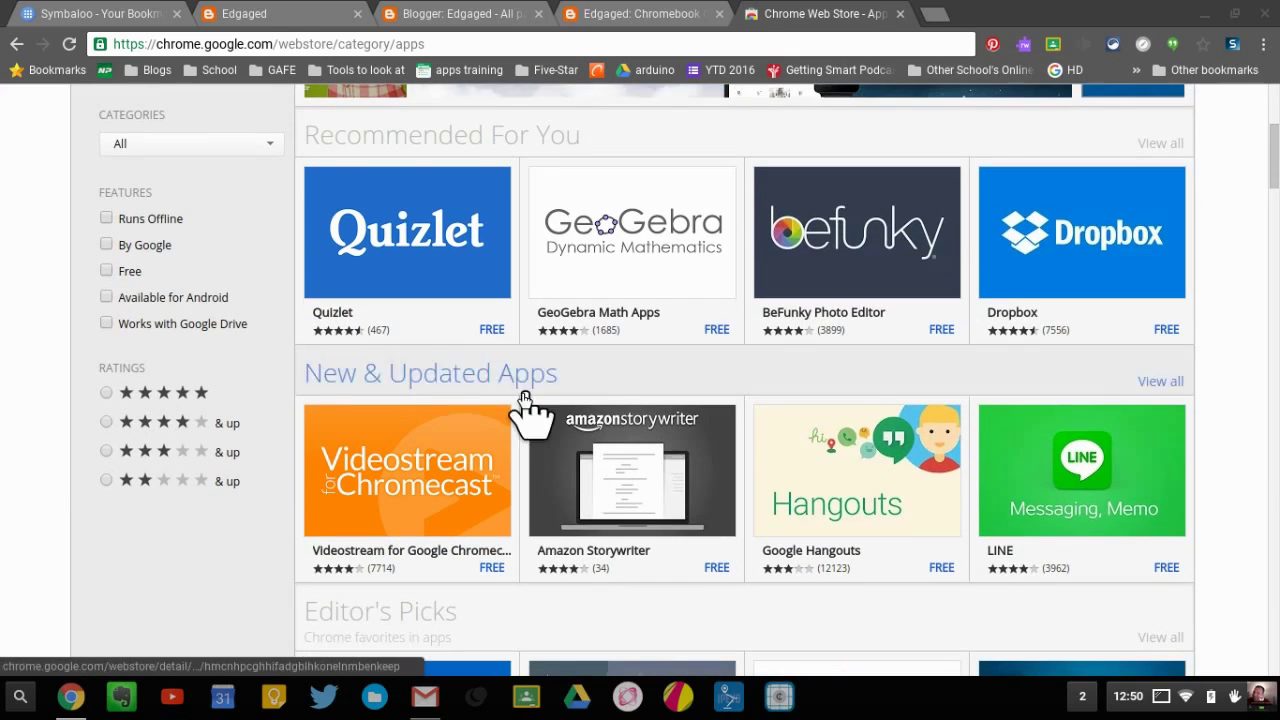
{"action": "scroll", "coordinate": [514, 396], "scroll_direction": "down", "scroll_amount": 3}
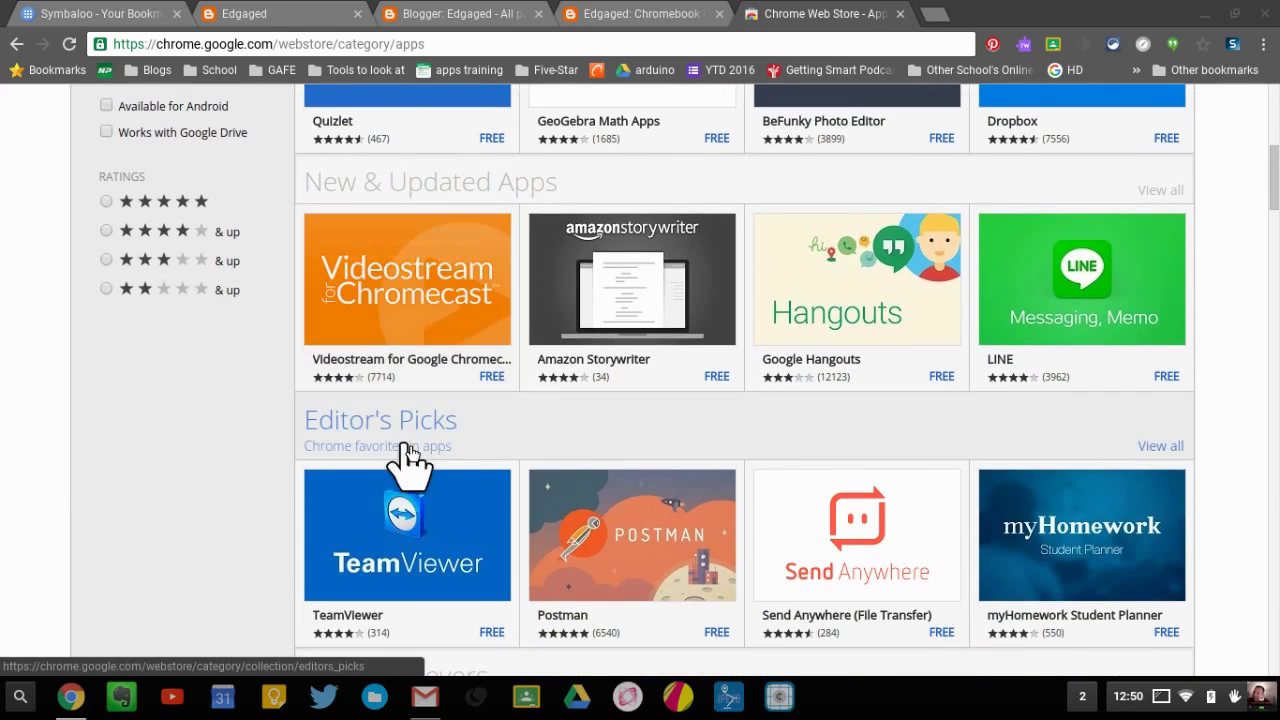
{"action": "scroll", "coordinate": [563, 486], "scroll_direction": "down", "scroll_amount": 5}
{"action": "scroll", "coordinate": [563, 482], "scroll_direction": "up", "scroll_amount": 9}
{"action": "scroll", "coordinate": [563, 486], "scroll_direction": "up", "scroll_amount": 3}
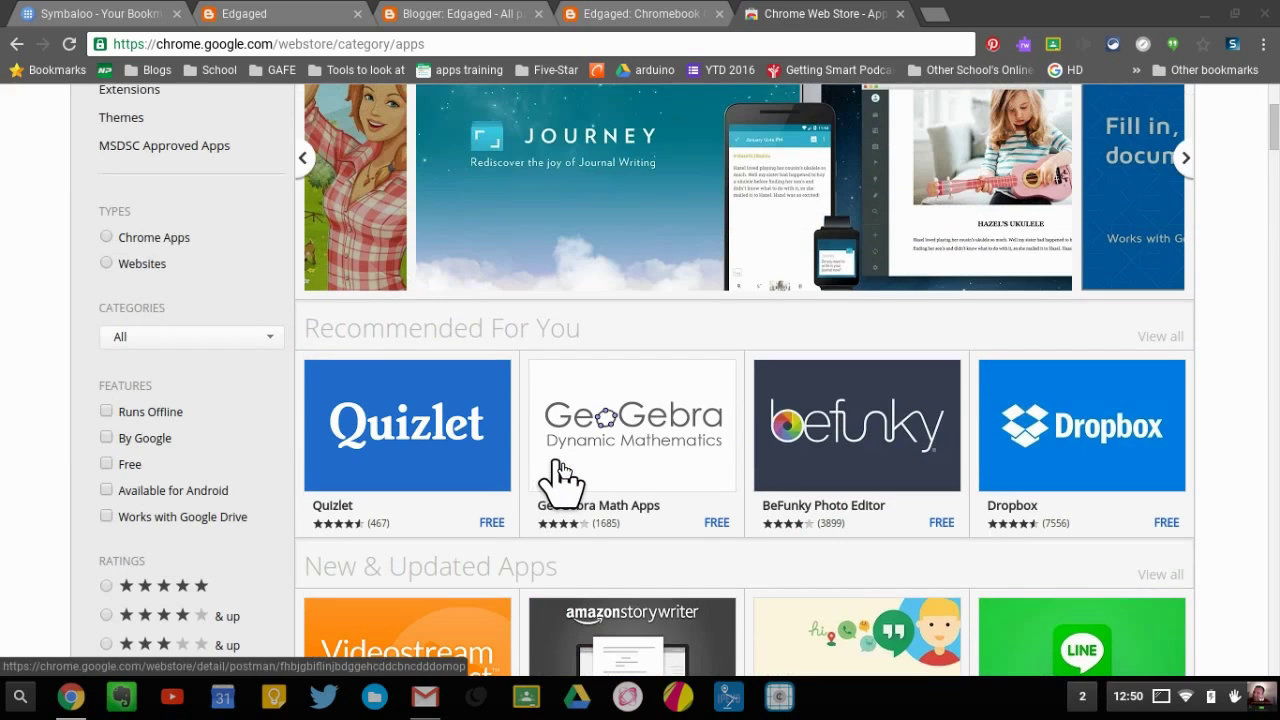
{"action": "scroll", "coordinate": [557, 400], "scroll_direction": "down", "scroll_amount": 2}
{"action": "scroll", "coordinate": [557, 440], "scroll_direction": "down", "scroll_amount": 2}
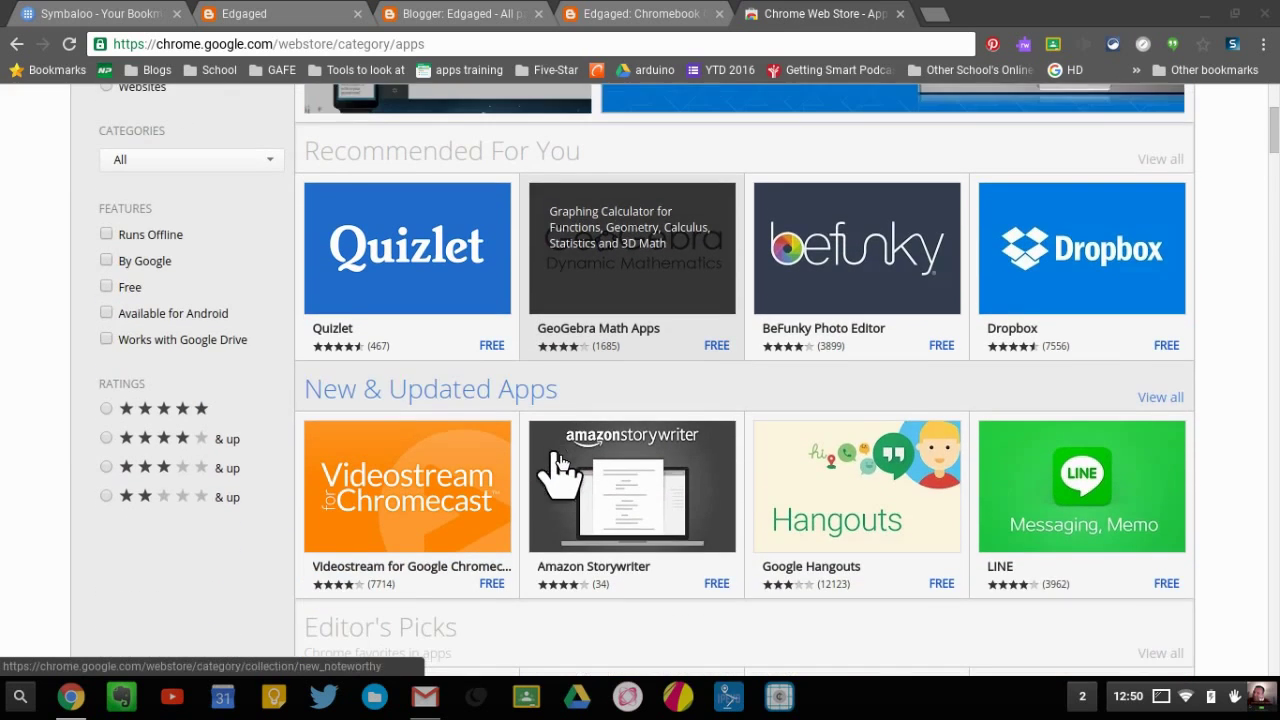
Open and scroll through the full New & Updated Apps collection
{"action": "left_click", "coordinate": [418, 370]}
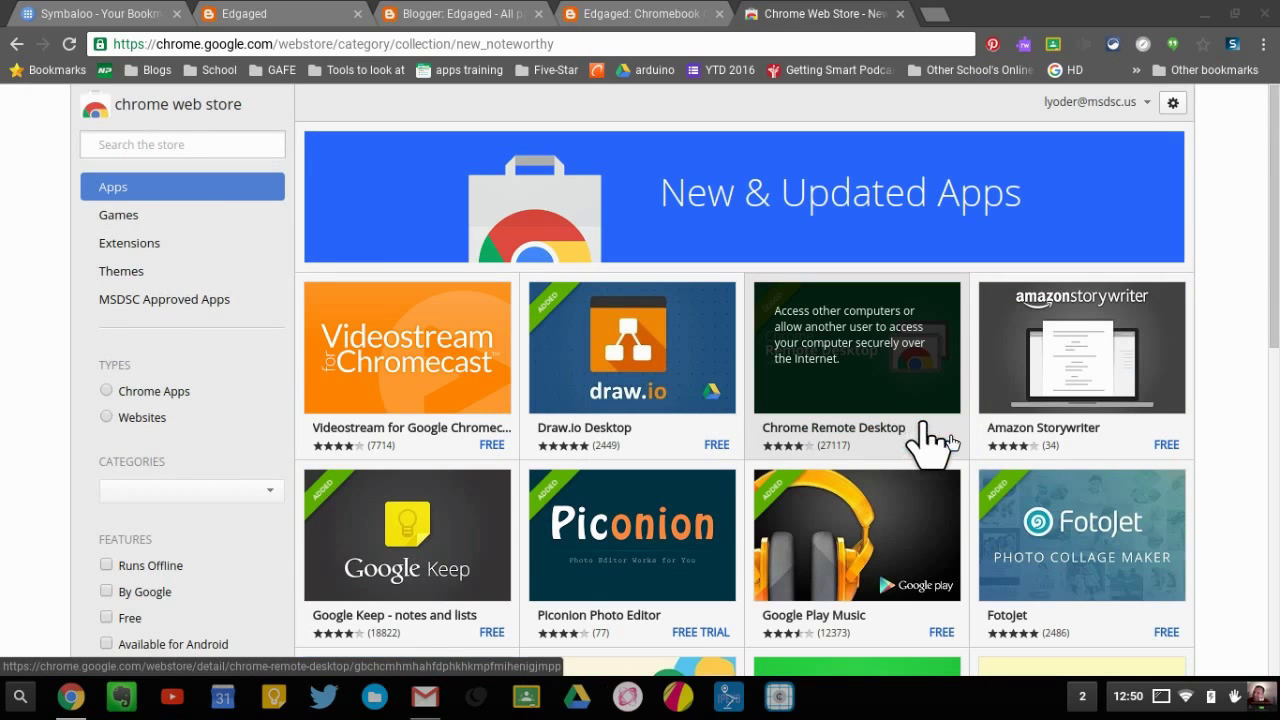
{"action": "scroll", "coordinate": [1010, 395], "scroll_direction": "down", "scroll_amount": 2}
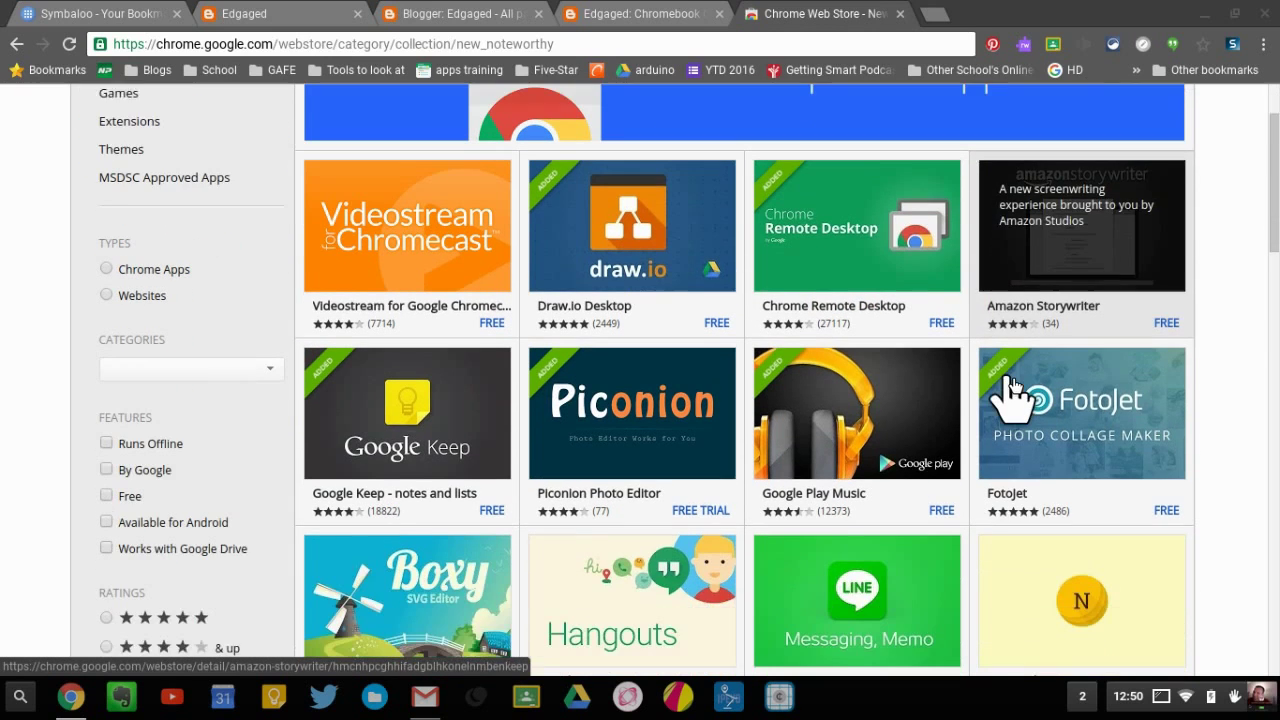
{"action": "scroll", "coordinate": [1012, 392], "scroll_direction": "down", "scroll_amount": 1}
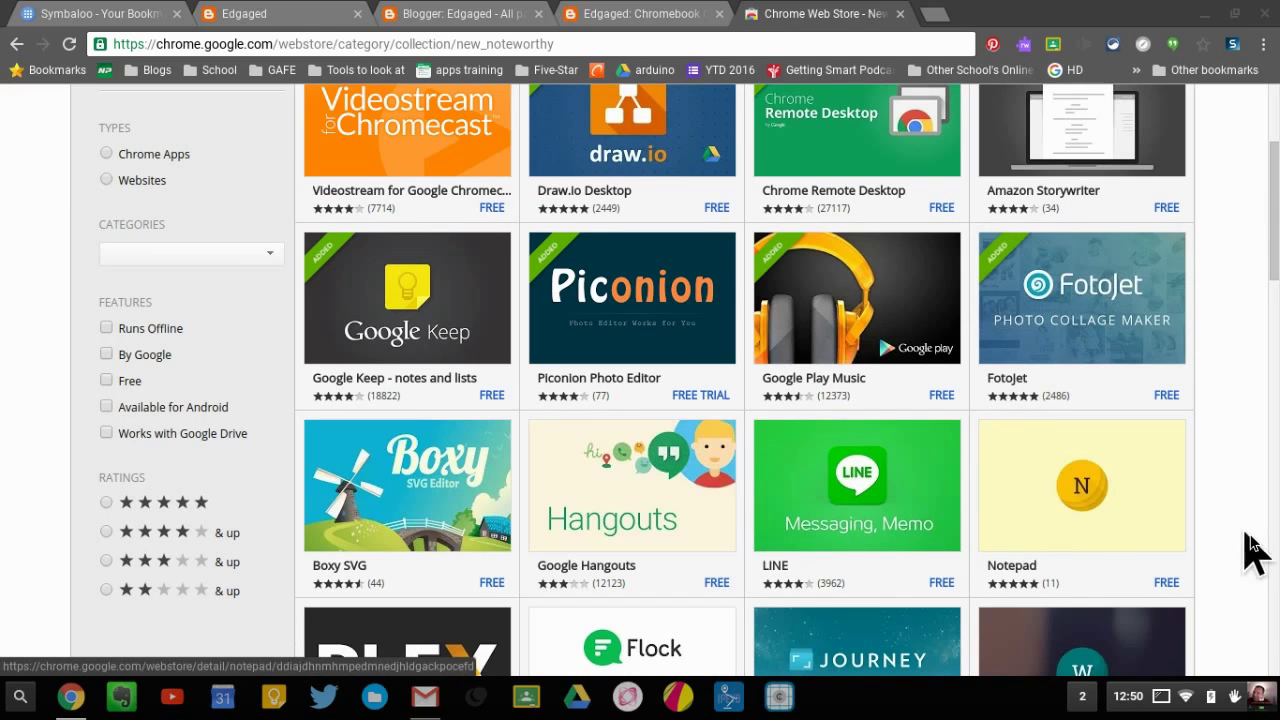
{"action": "scroll", "coordinate": [1018, 525], "scroll_direction": "down", "scroll_amount": 3}
{"action": "scroll", "coordinate": [1015, 525], "scroll_direction": "up", "scroll_amount": 5}
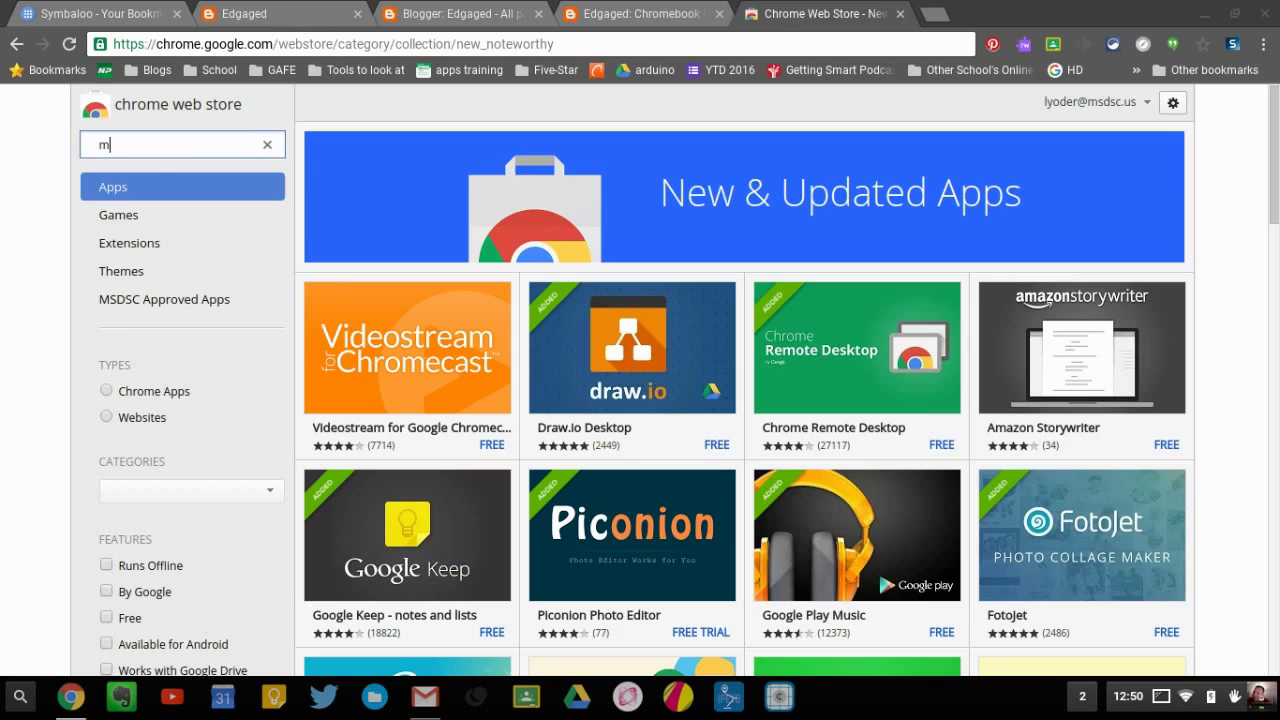
Search the Chrome Web Store for 'math'
{"action": "type", "text": "ath"}
{"action": "key", "text": "Return"}
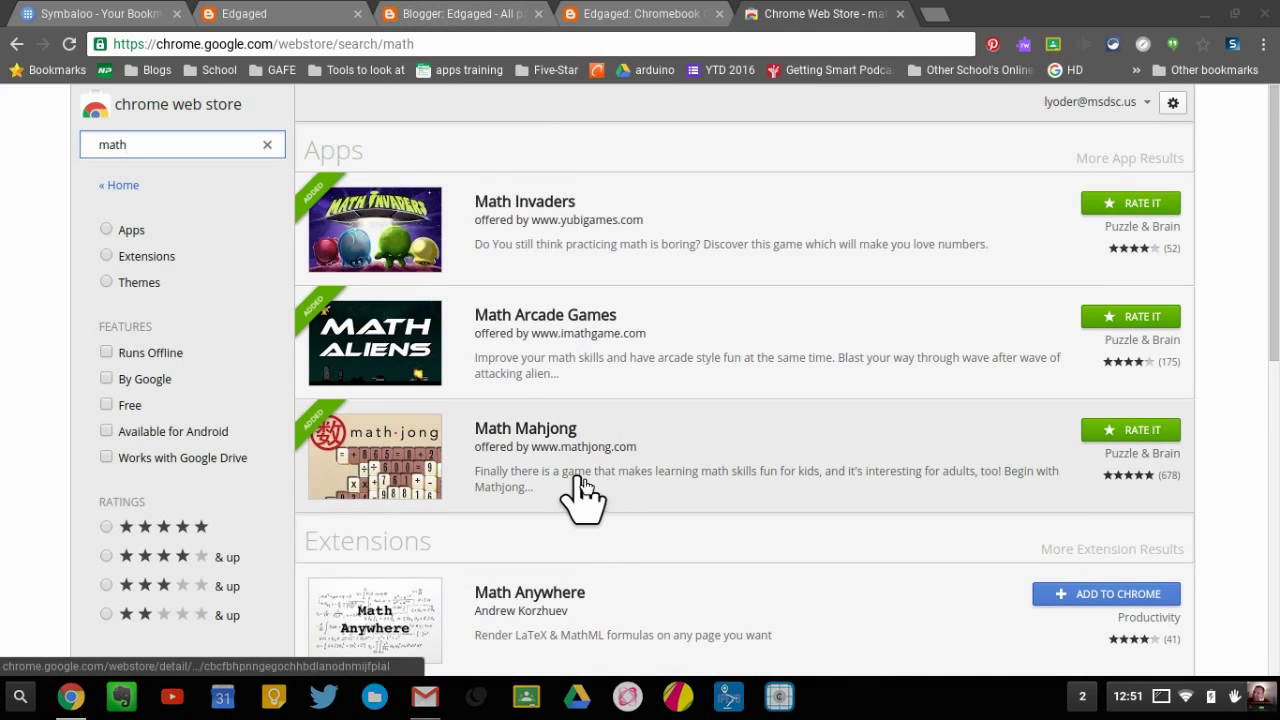
{"action": "scroll", "coordinate": [540, 570], "scroll_direction": "down", "scroll_amount": 1}
{"action": "scroll", "coordinate": [500, 594], "scroll_direction": "up", "scroll_amount": 1}
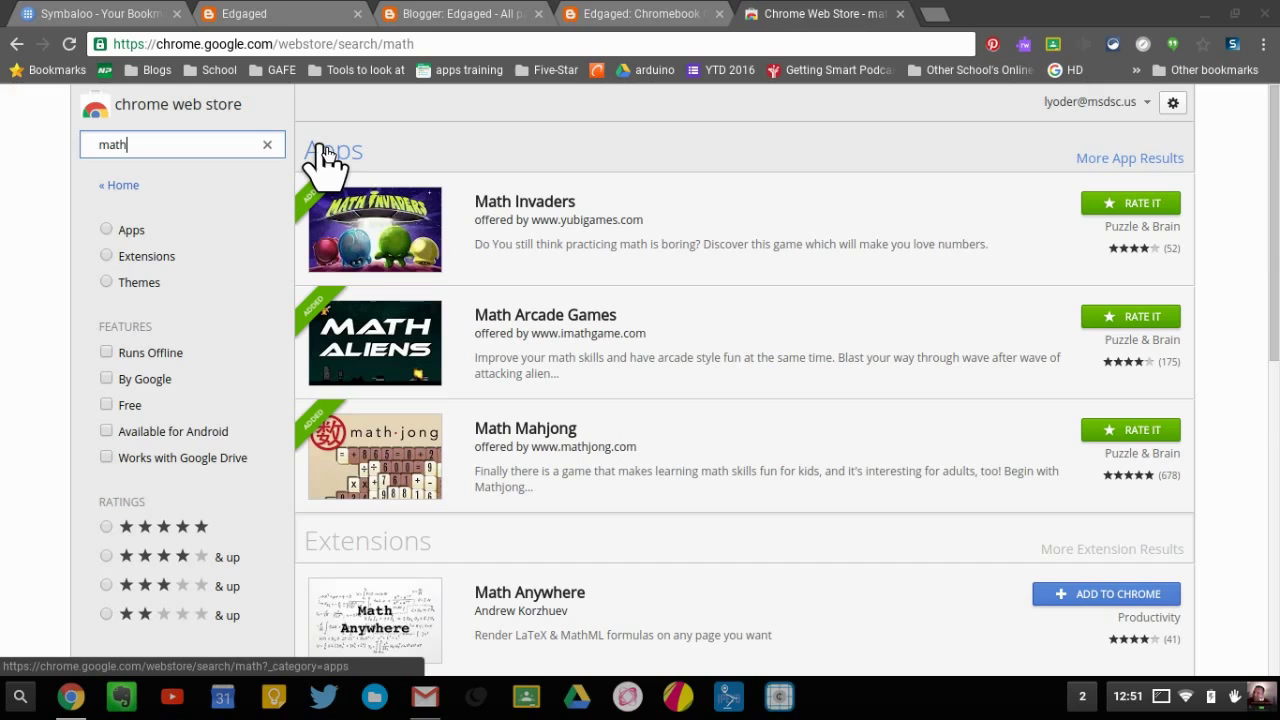
Limit the math results to Apps, such as Math Invaders and Math Block Collapse
{"action": "left_click", "coordinate": [322, 148]}
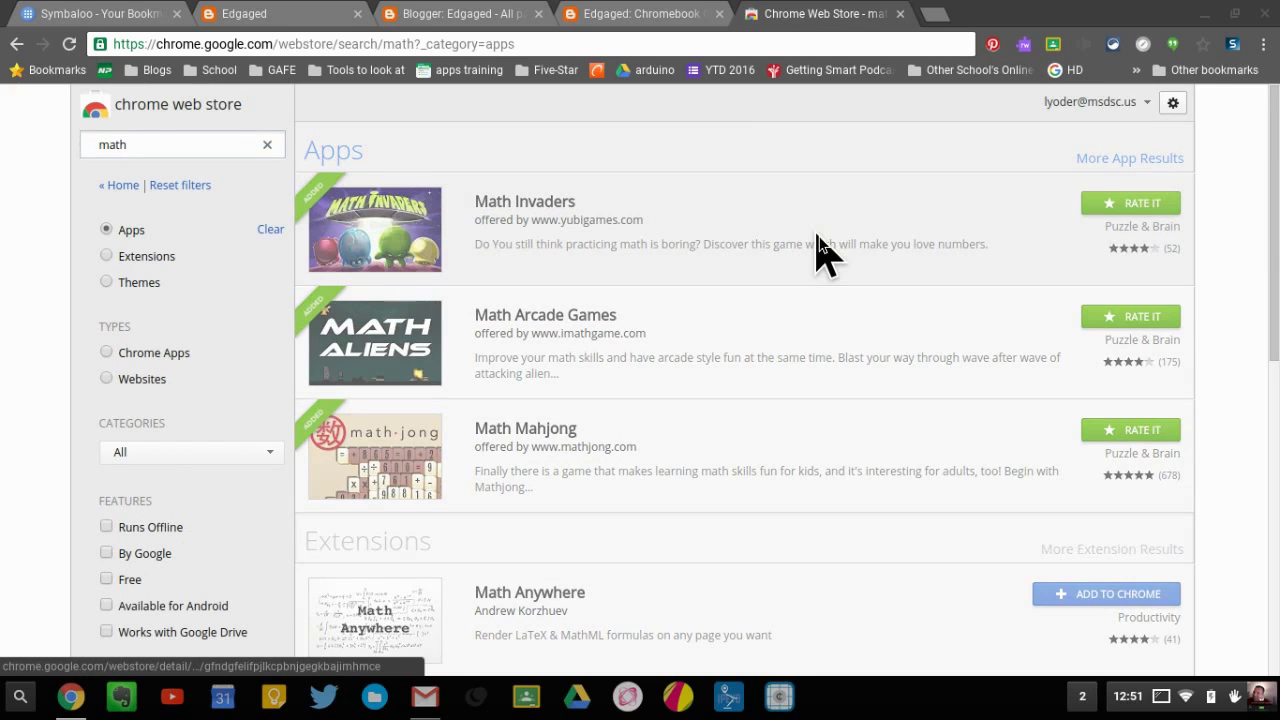
{"action": "scroll", "coordinate": [828, 448], "scroll_direction": "down", "scroll_amount": 4}
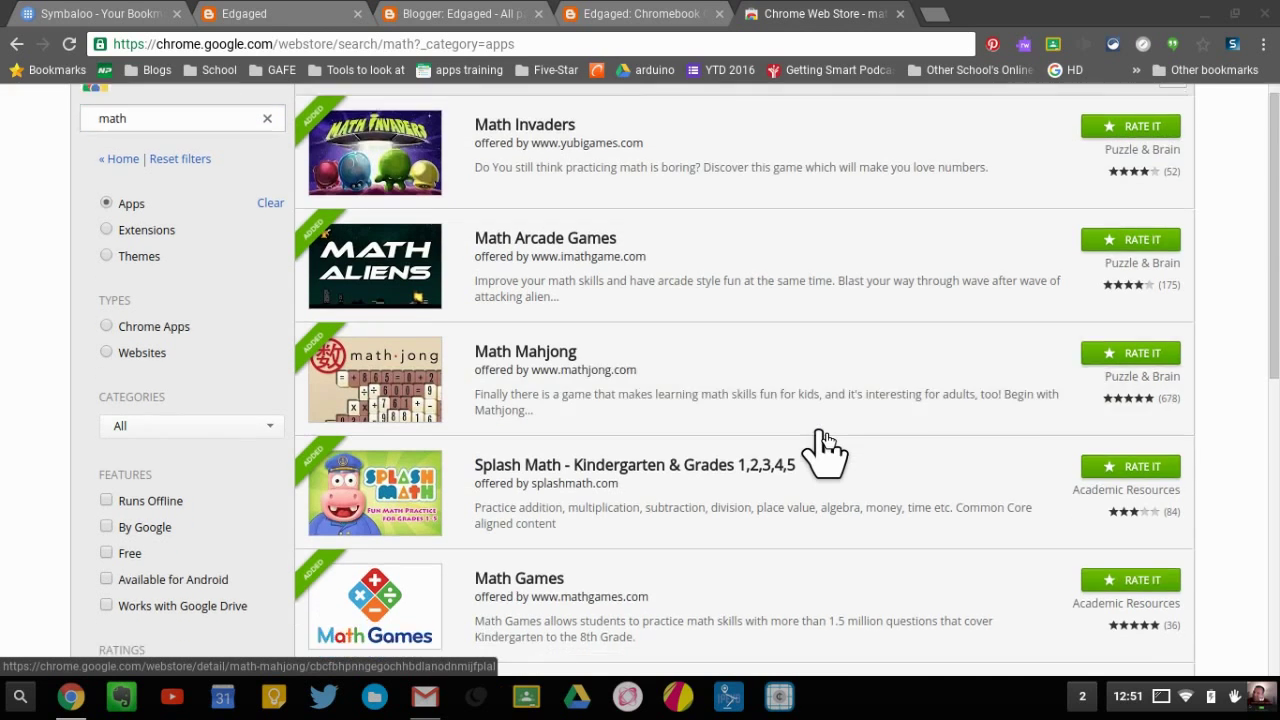
{"action": "scroll", "coordinate": [828, 448], "scroll_direction": "down", "scroll_amount": 4}
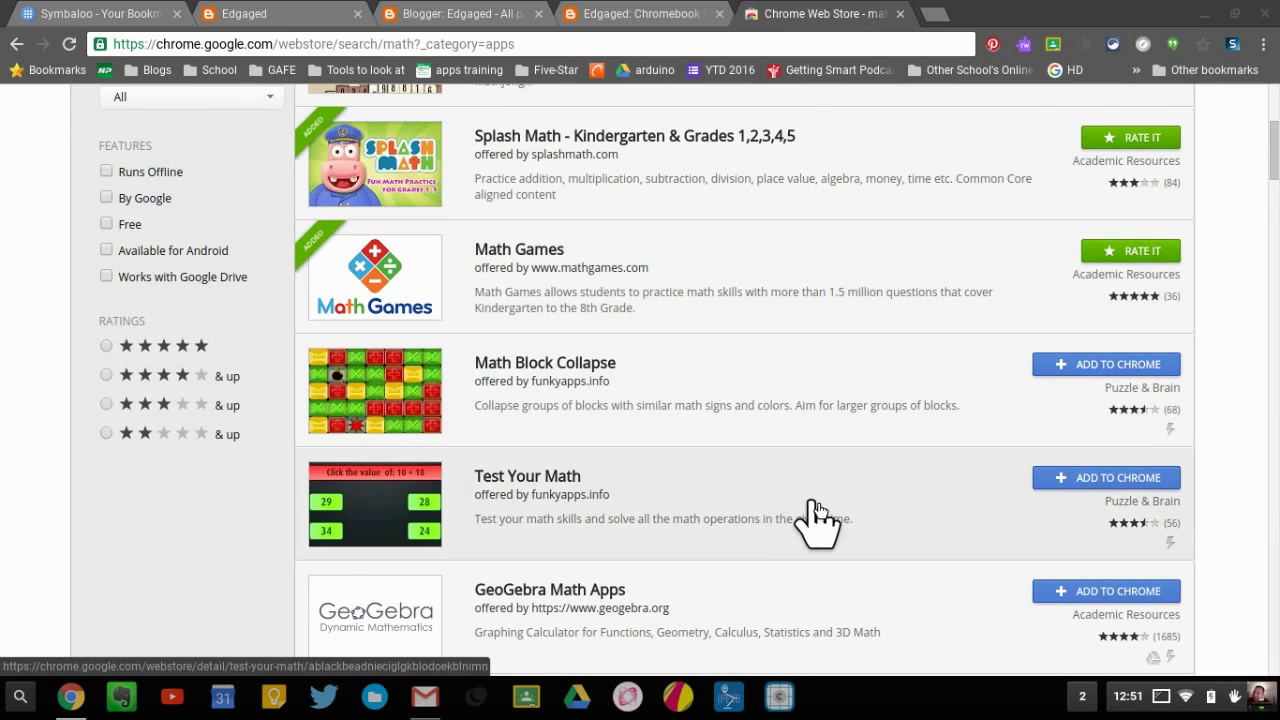
{"action": "scroll", "coordinate": [813, 507], "scroll_direction": "down", "scroll_amount": 1}
Open the Math Block Collapse result's detail page
{"action": "left_click", "coordinate": [445, 382]}
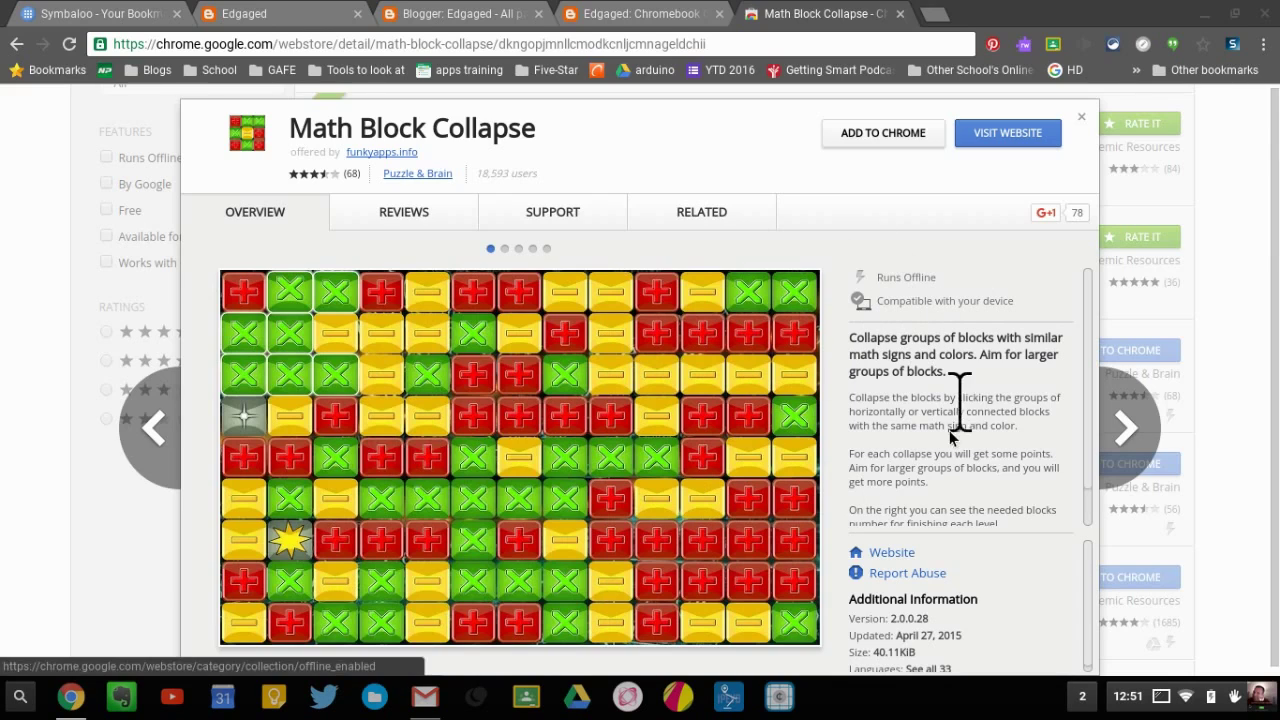
Install Math Block Collapse via Add to Chrome, then dismiss the launcher that appears
{"action": "left_click", "coordinate": [880, 137]}
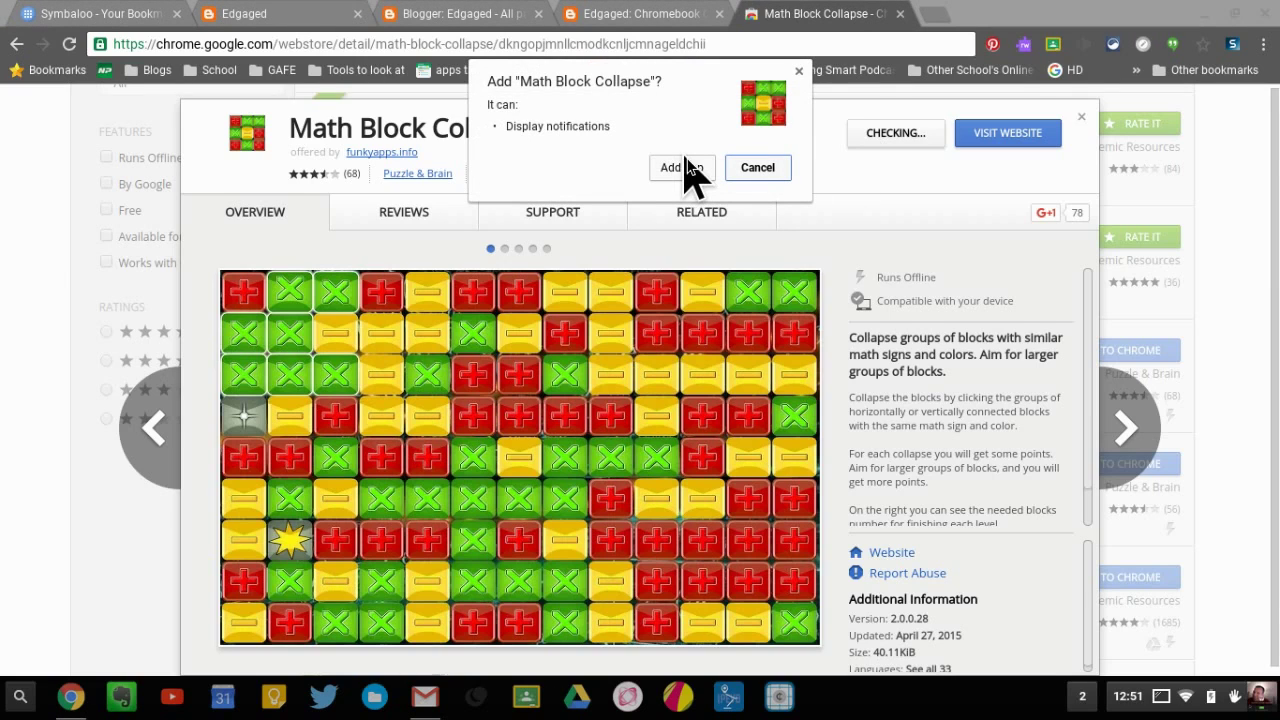
{"action": "left_click", "coordinate": [684, 168]}
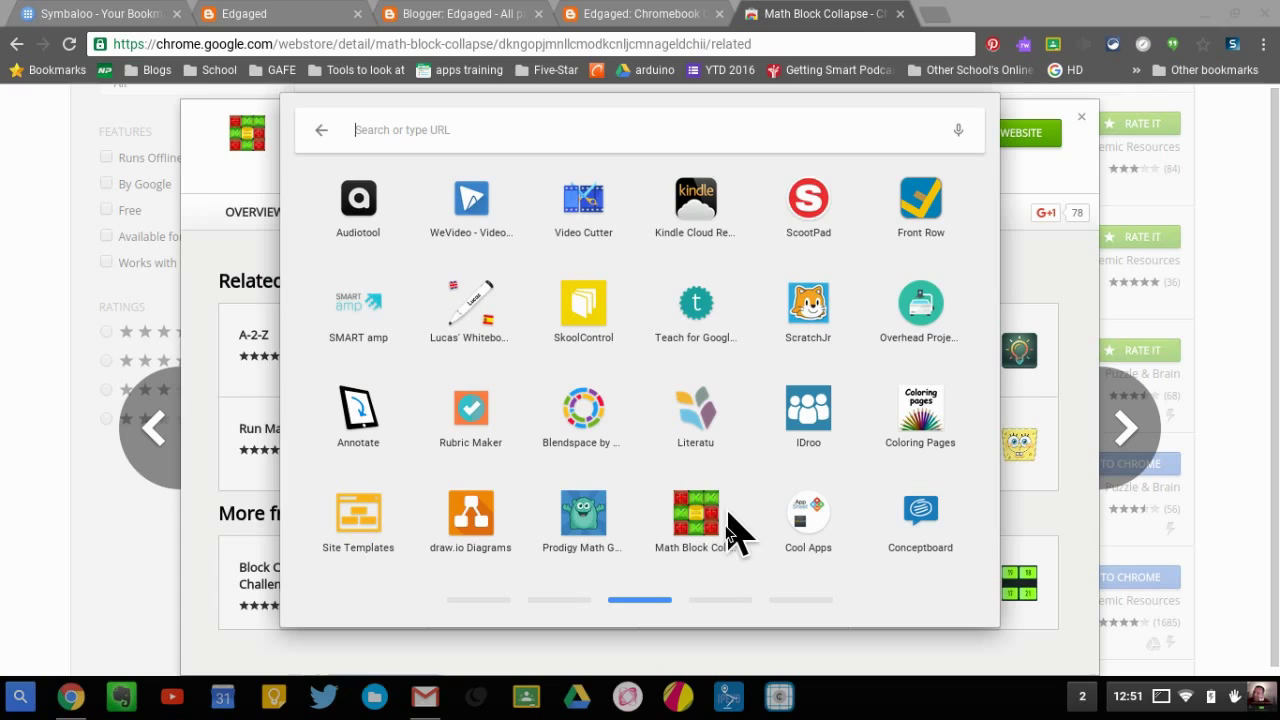
{"action": "left_click", "coordinate": [470, 600]}
{"action": "left_click", "coordinate": [1066, 296]}
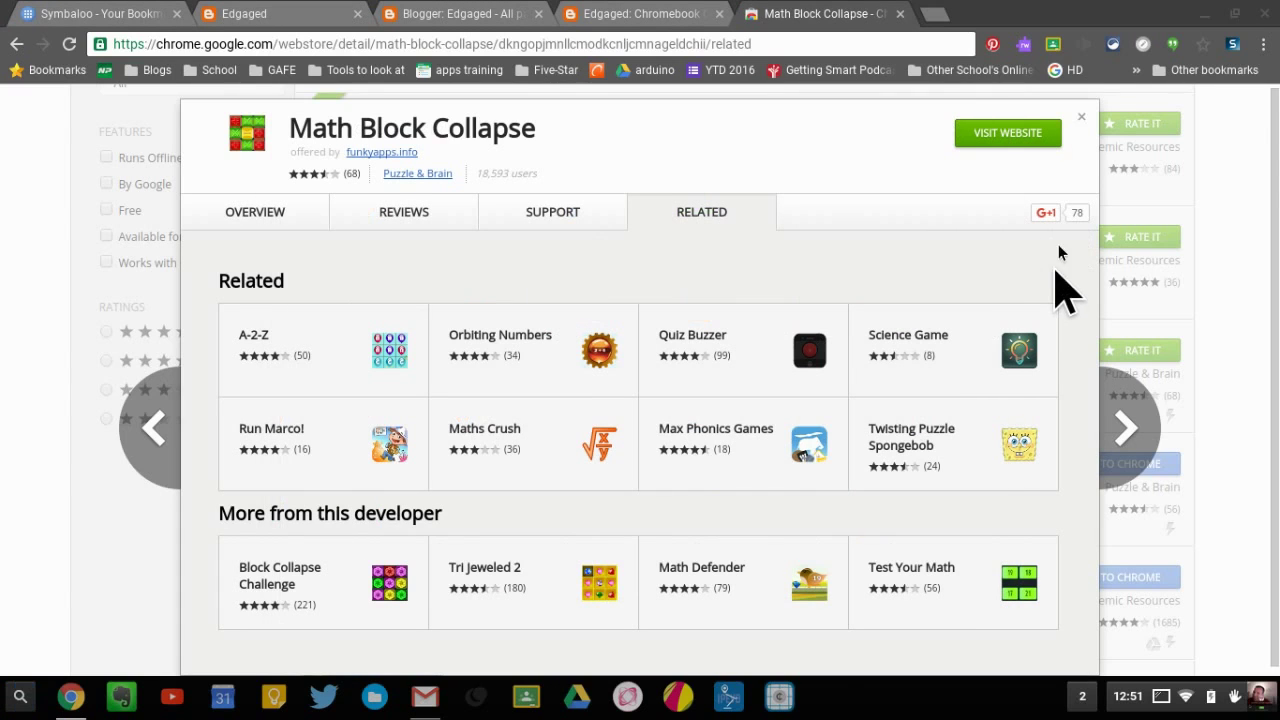
Close the Math Block Collapse details and return to the math app results
{"action": "left_click", "coordinate": [1081, 118]}
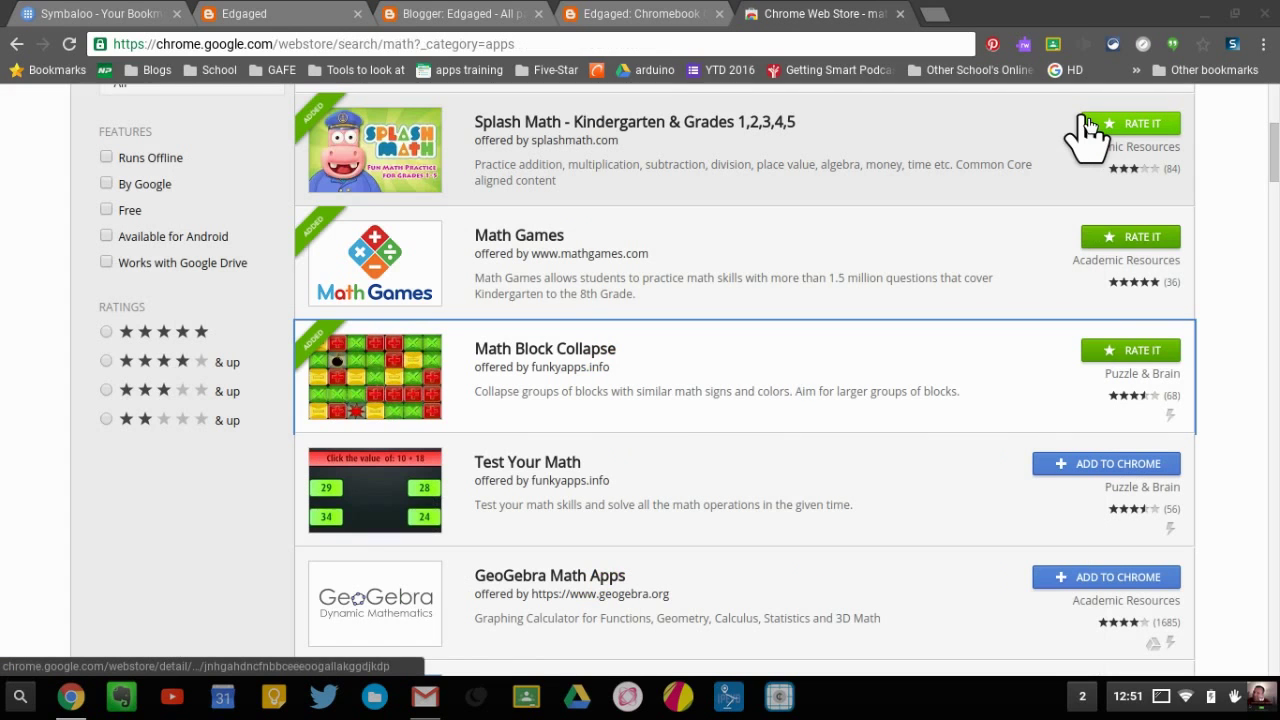
{"action": "scroll", "coordinate": [734, 400], "scroll_direction": "up", "scroll_amount": 1}
{"action": "scroll", "coordinate": [714, 380], "scroll_direction": "up", "scroll_amount": 3}
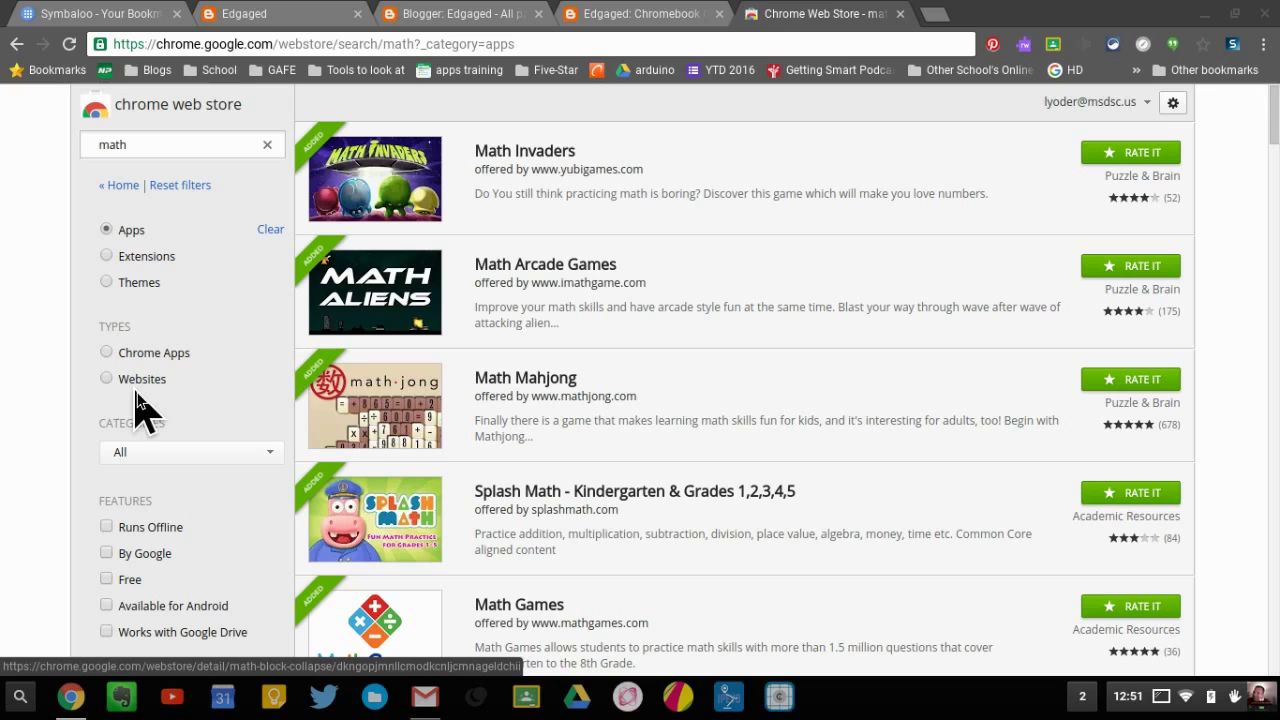
{"action": "scroll", "coordinate": [257, 388], "scroll_direction": "down", "scroll_amount": 1}
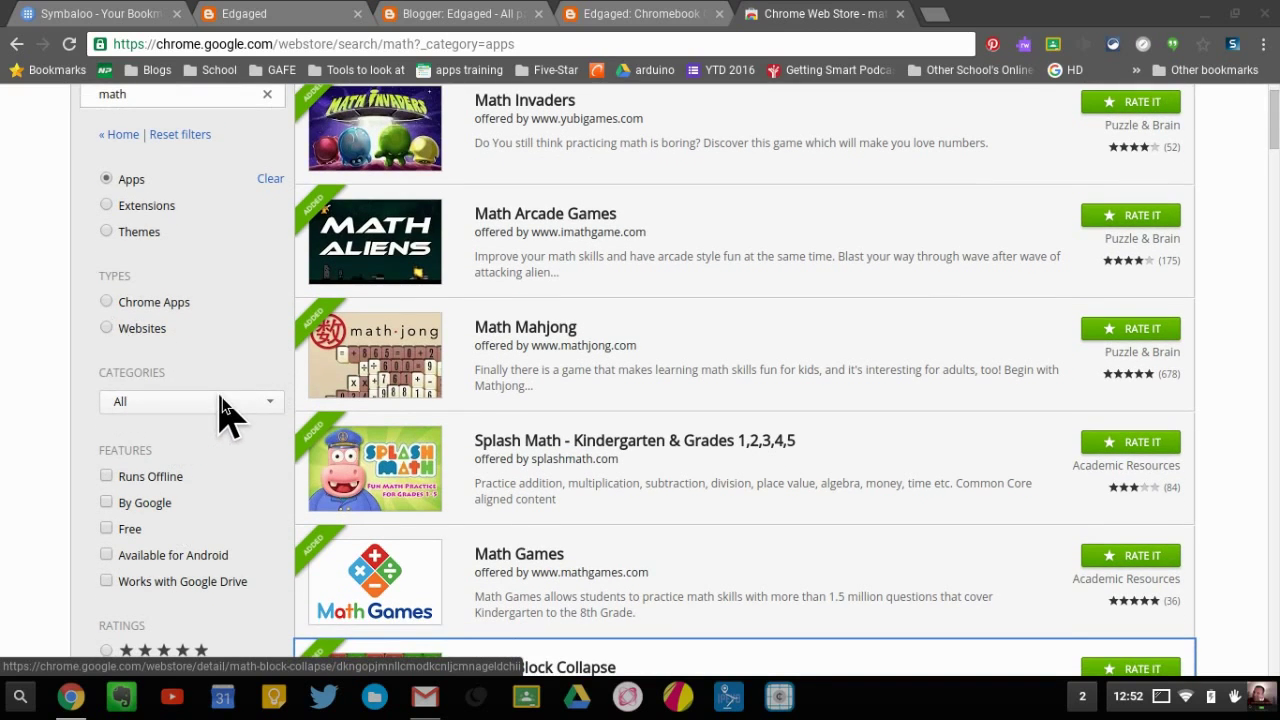
Filter the math apps to Education > Academic Resources, showing GeoGebra Math Apps and ST Math
{"action": "left_click", "coordinate": [225, 405]}
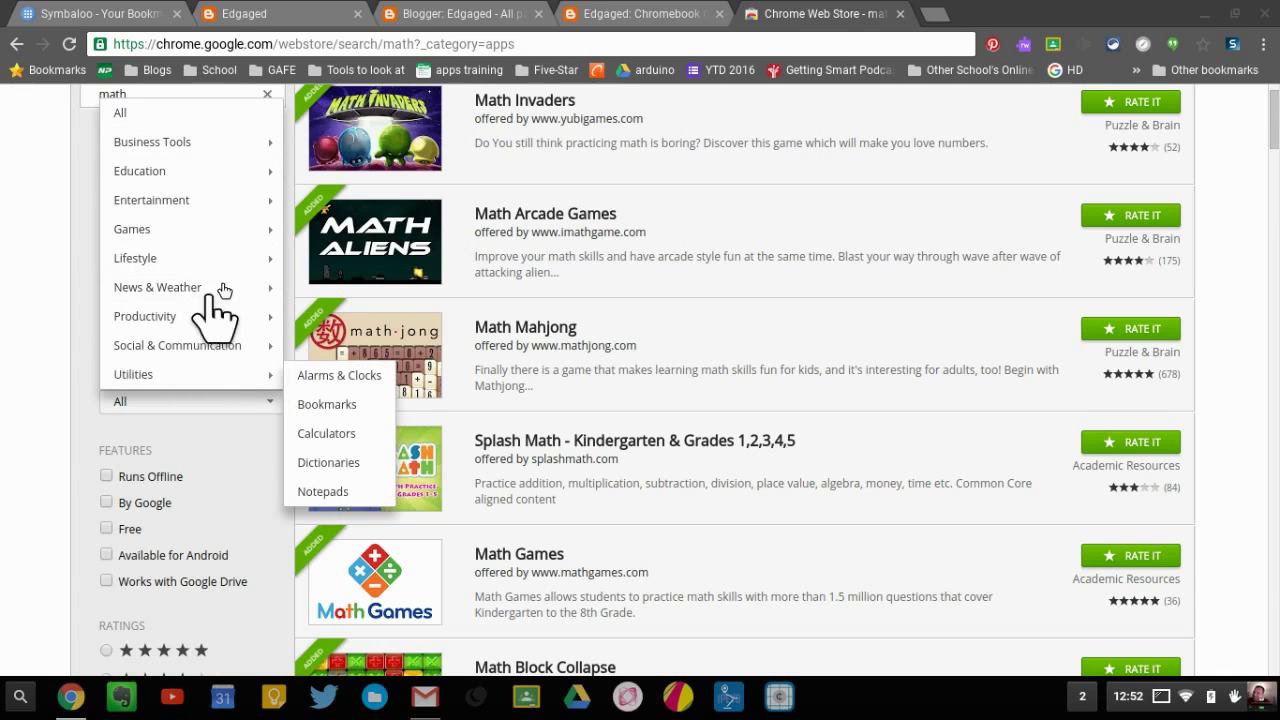
{"action": "mouse_move", "coordinate": [216, 172]}
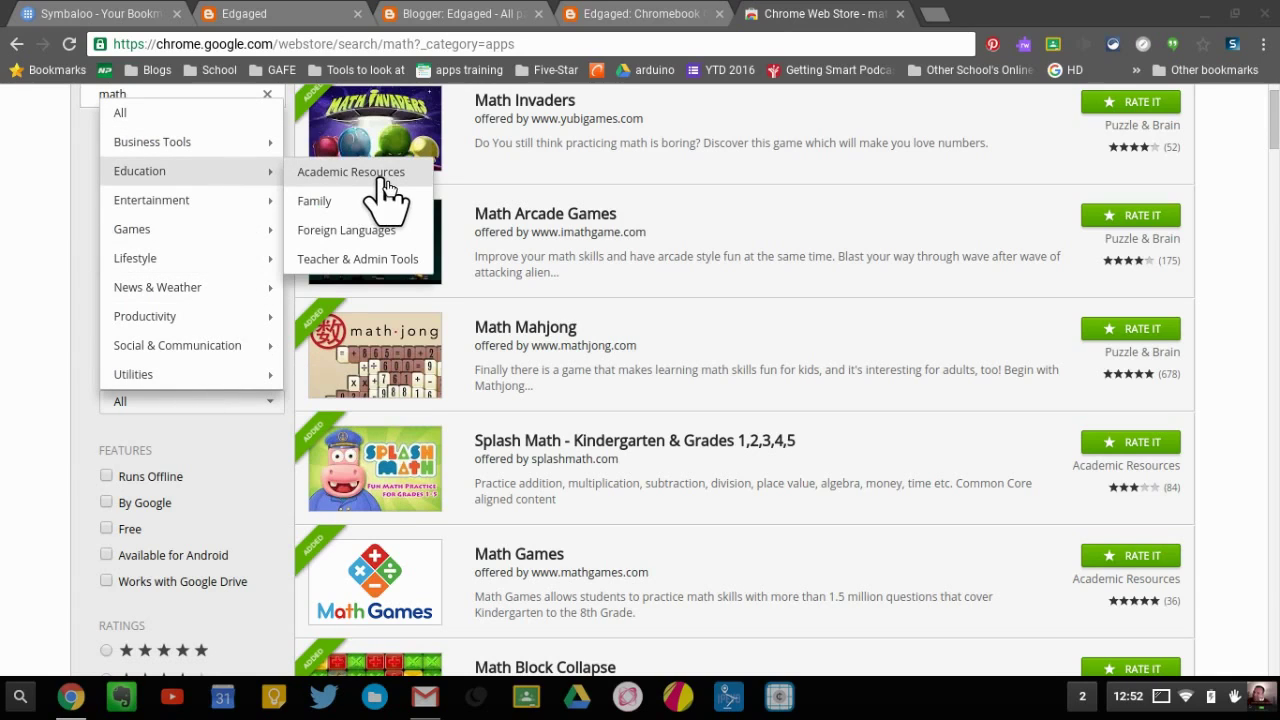
{"action": "left_click", "coordinate": [350, 172]}
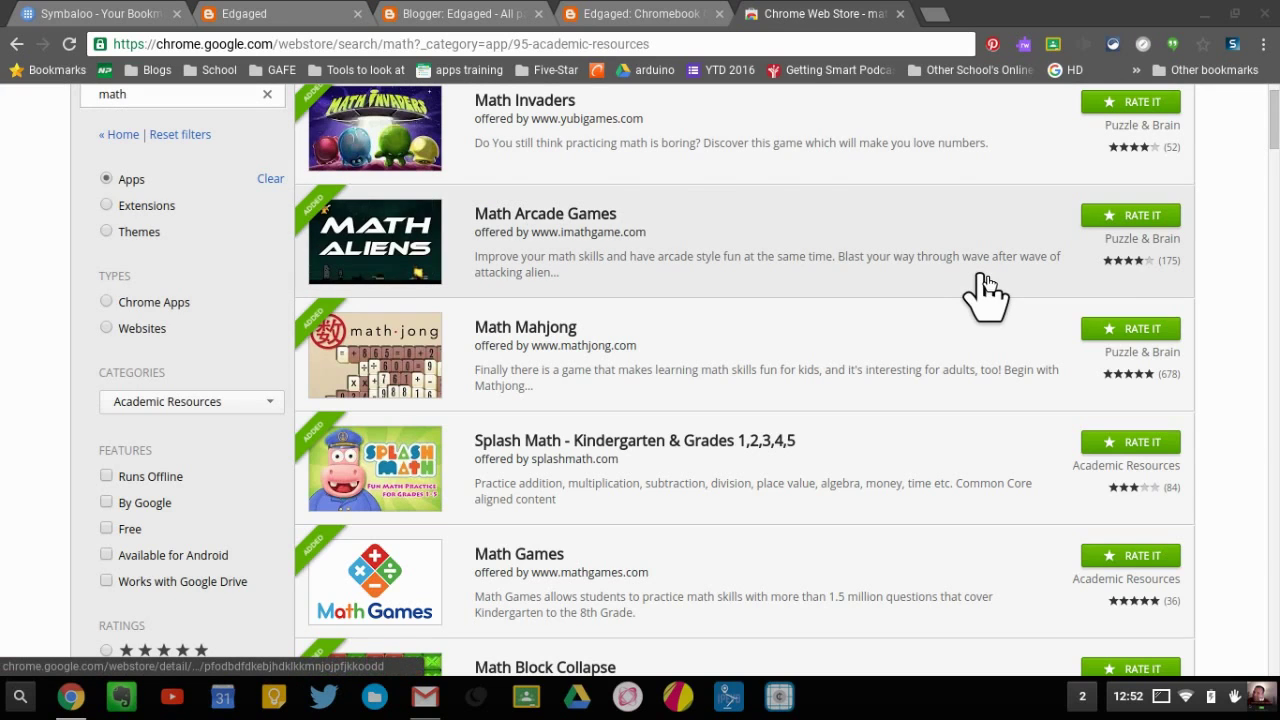
{"action": "scroll", "coordinate": [985, 293], "scroll_direction": "down", "scroll_amount": 3}
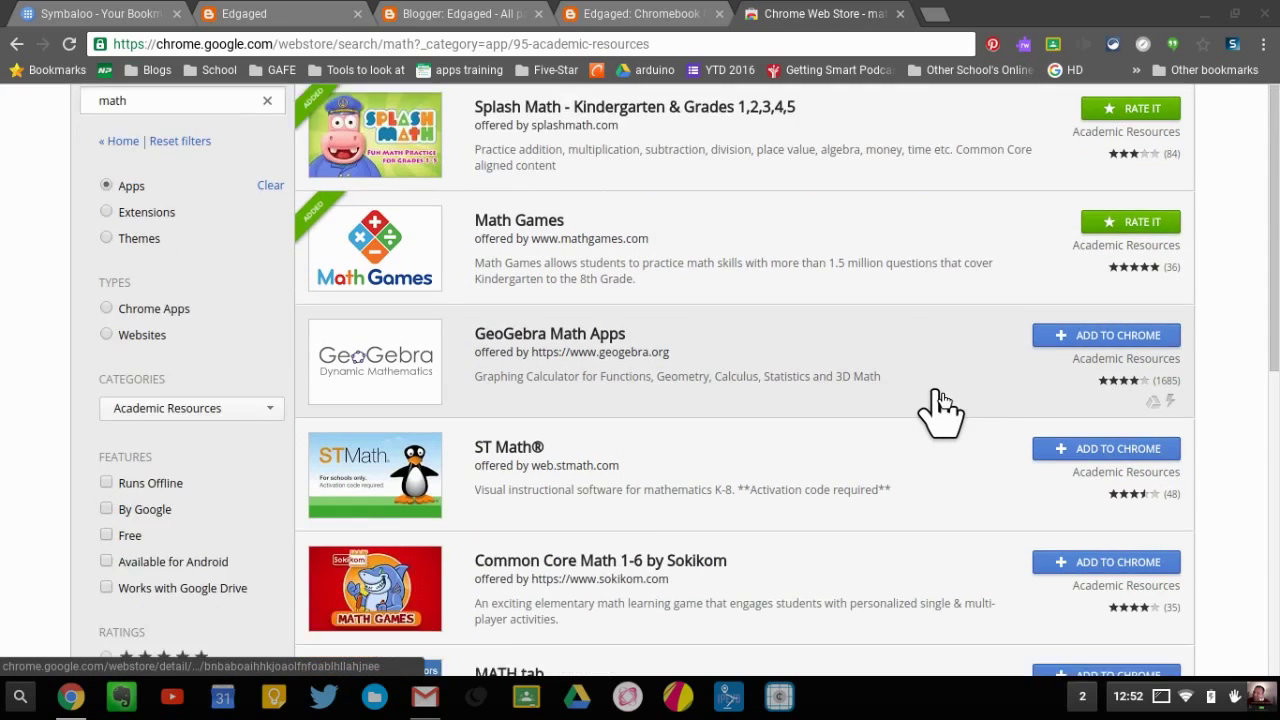
{"action": "scroll", "coordinate": [943, 409], "scroll_direction": "down", "scroll_amount": 2}
{"action": "scroll", "coordinate": [880, 520], "scroll_direction": "down", "scroll_amount": 1}
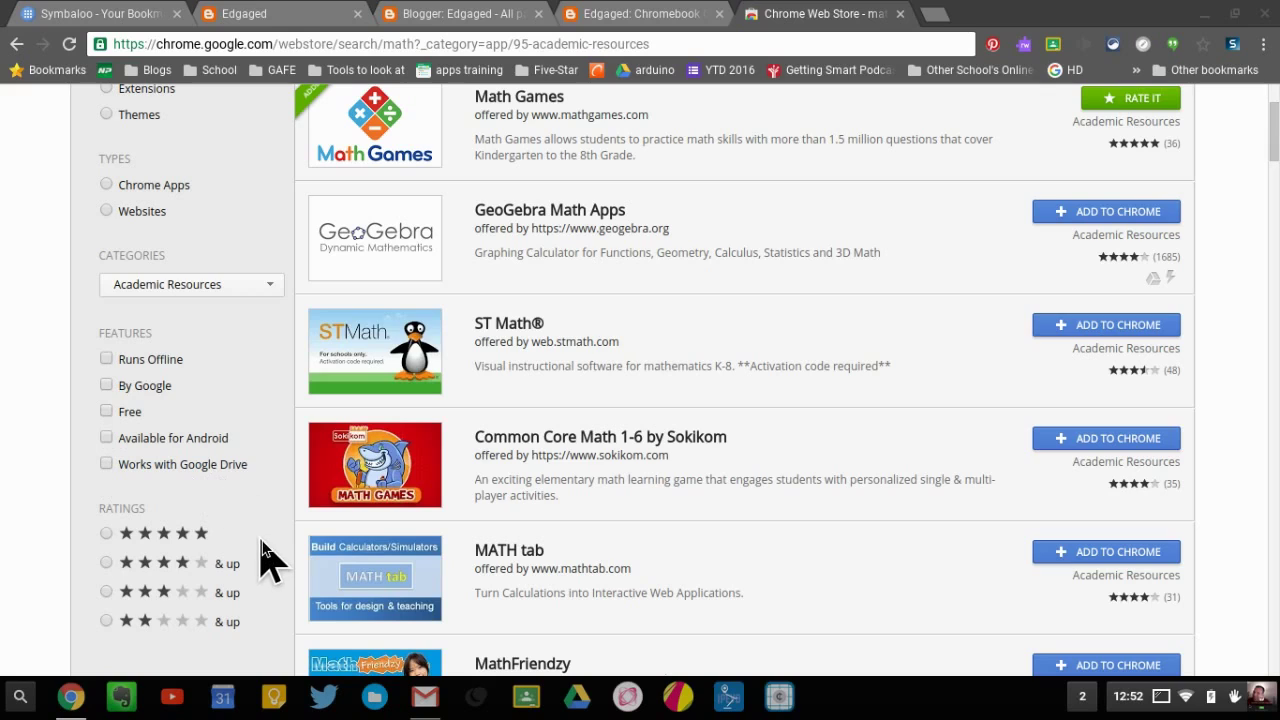
Apply the 4 stars & up rating filter to the math app results
{"action": "left_click", "coordinate": [107, 563]}
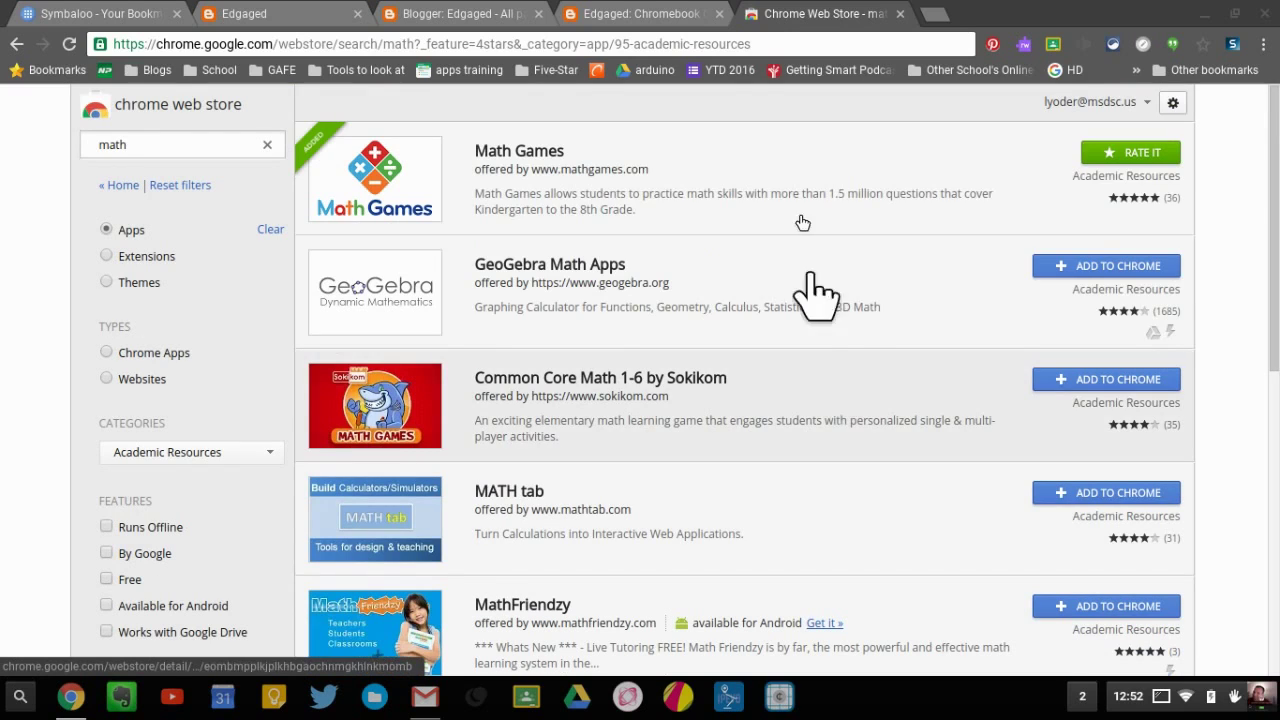
{"action": "scroll", "coordinate": [828, 506], "scroll_direction": "down", "scroll_amount": 1}
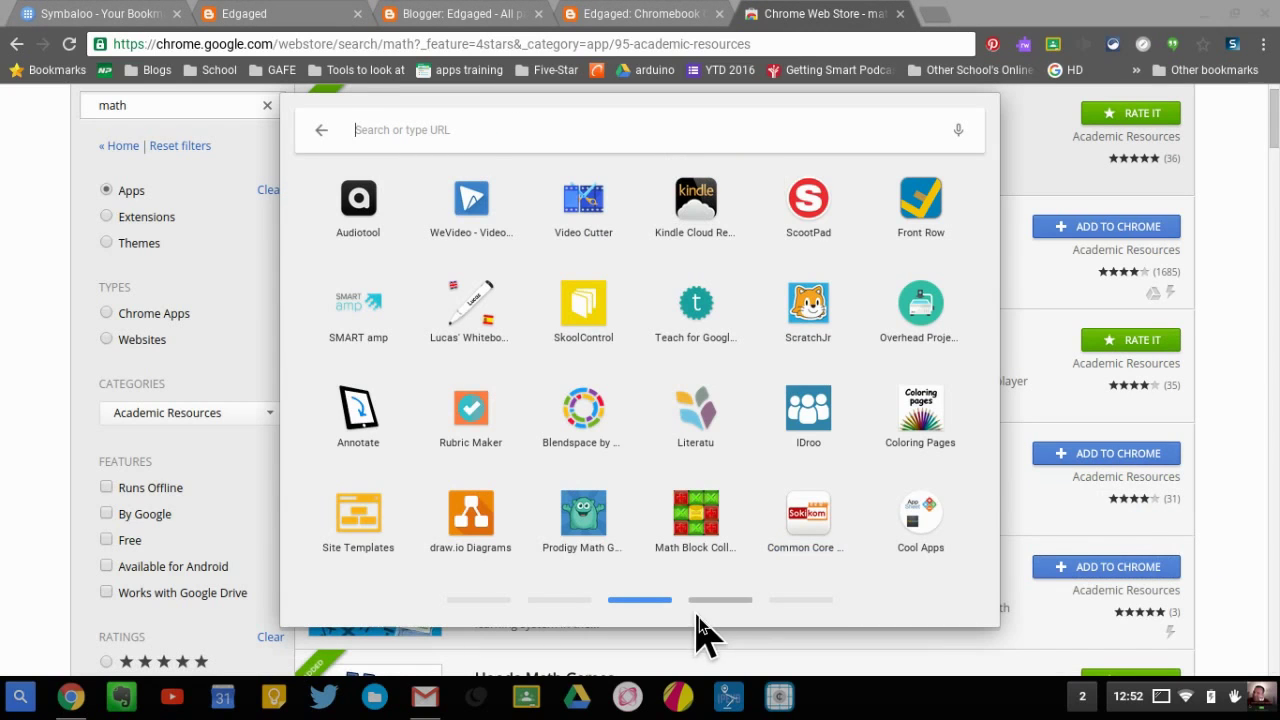
Reopen the launcher's full All Apps grid
{"action": "left_click", "coordinate": [470, 601]}
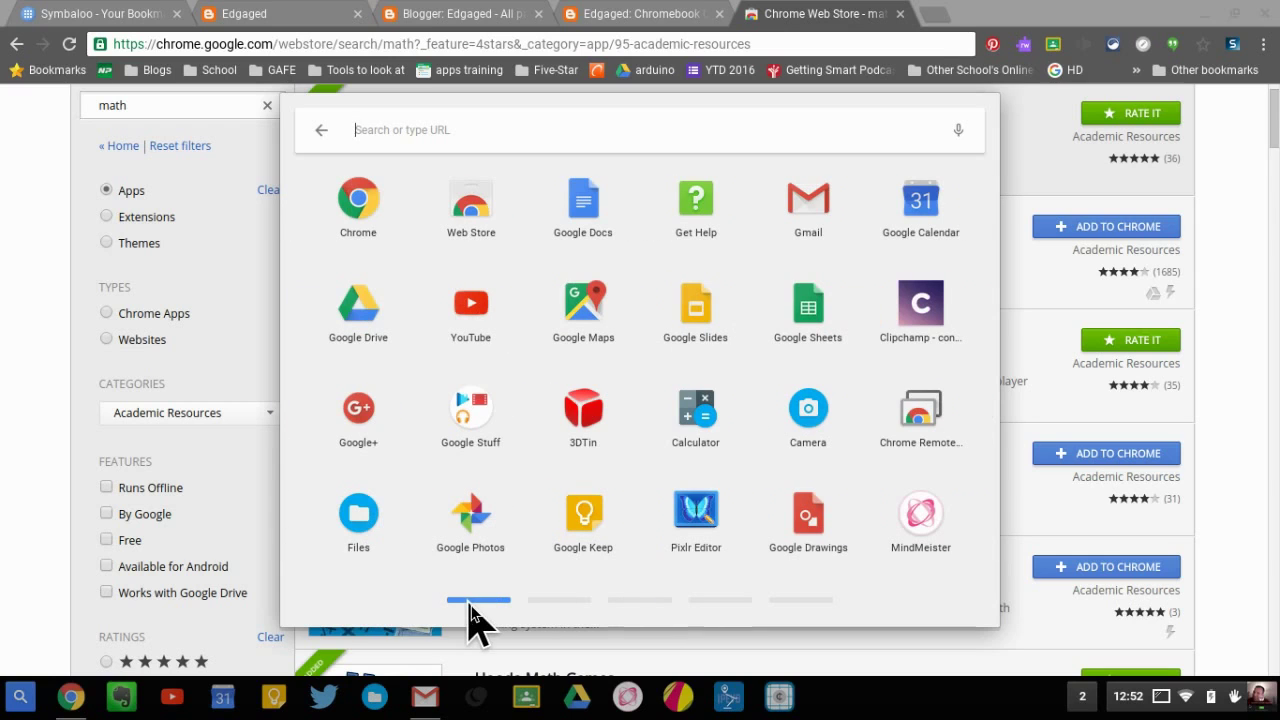
{"action": "left_click", "coordinate": [871, 15]}
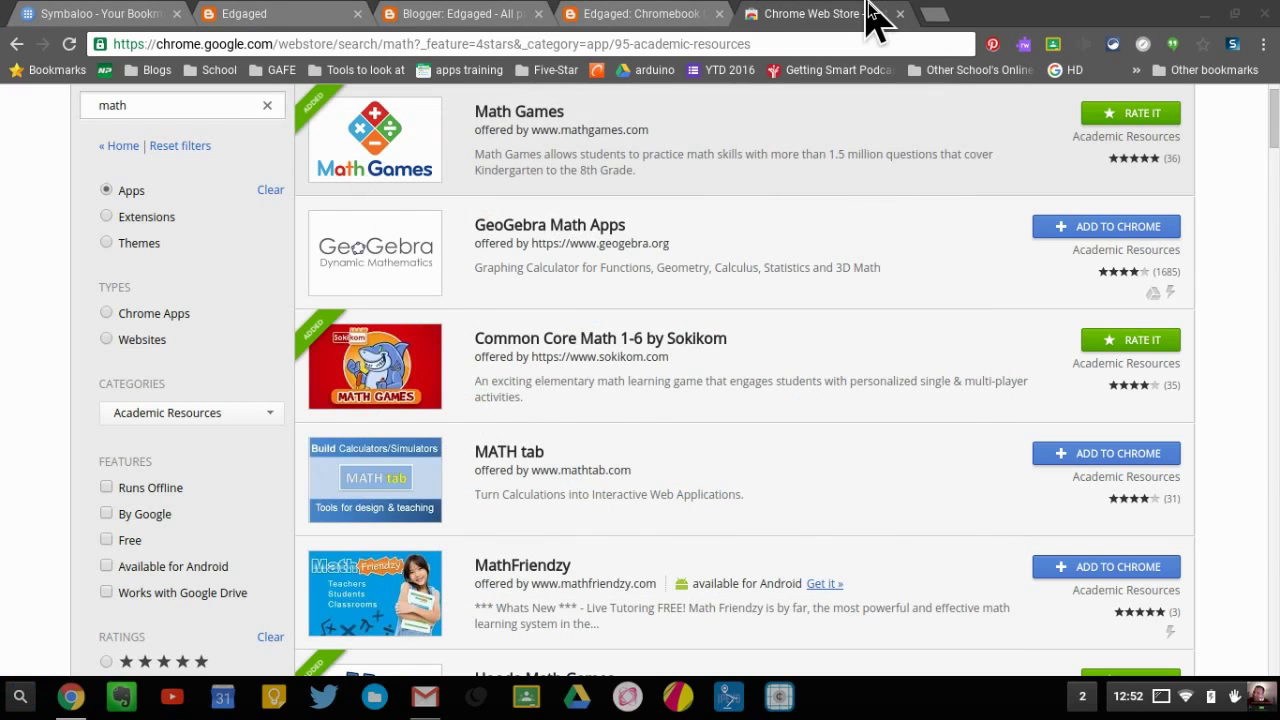
{"action": "left_click", "coordinate": [18, 697]}
{"action": "left_click", "coordinate": [819, 458]}
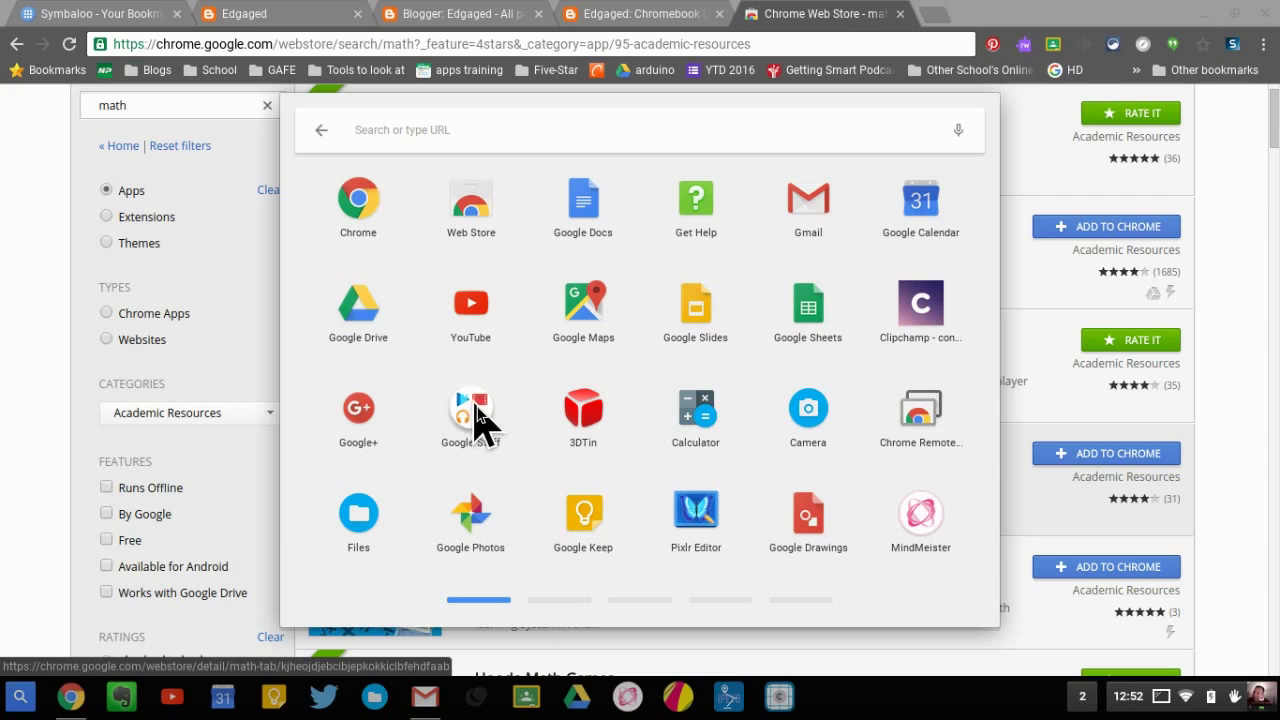
Move Google Keep, Slides, Google+, Drive, Calendar and Gmail into the Google Stuff folder
{"action": "left_click_drag", "start_coordinate": [588, 530], "coordinate": [476, 410]}
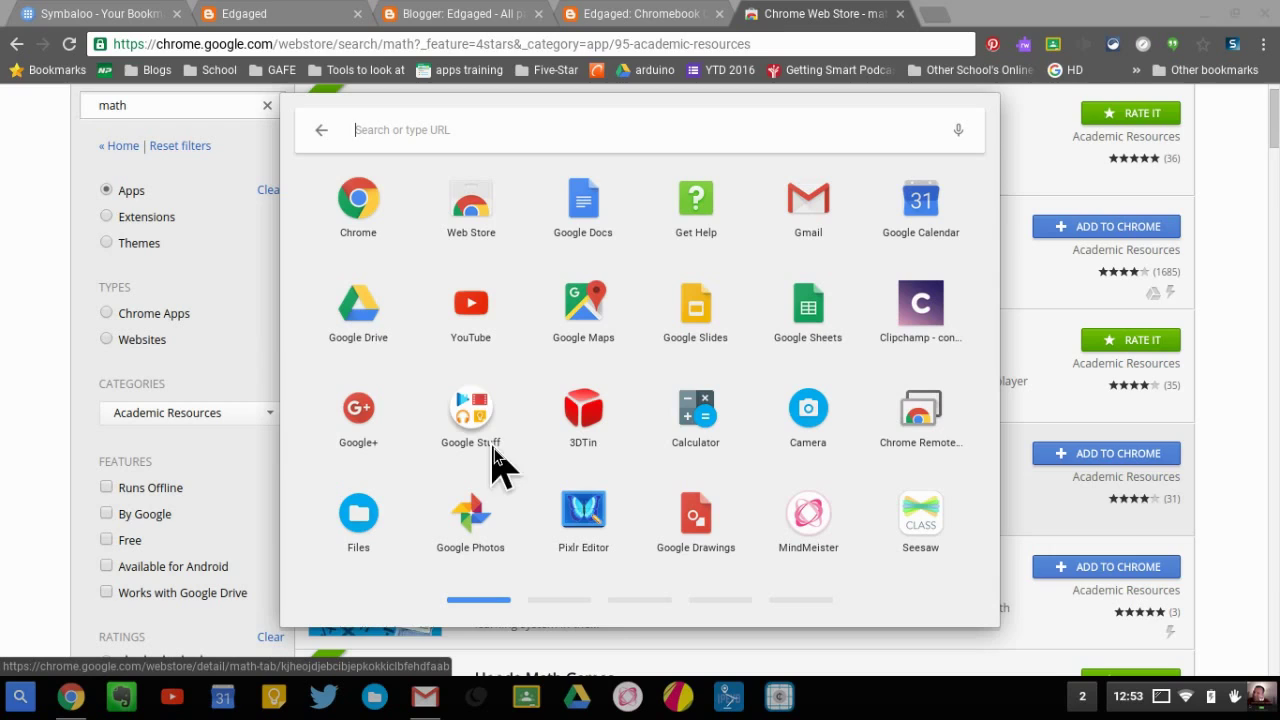
{"action": "left_click_drag", "start_coordinate": [718, 290], "coordinate": [366, 434]}
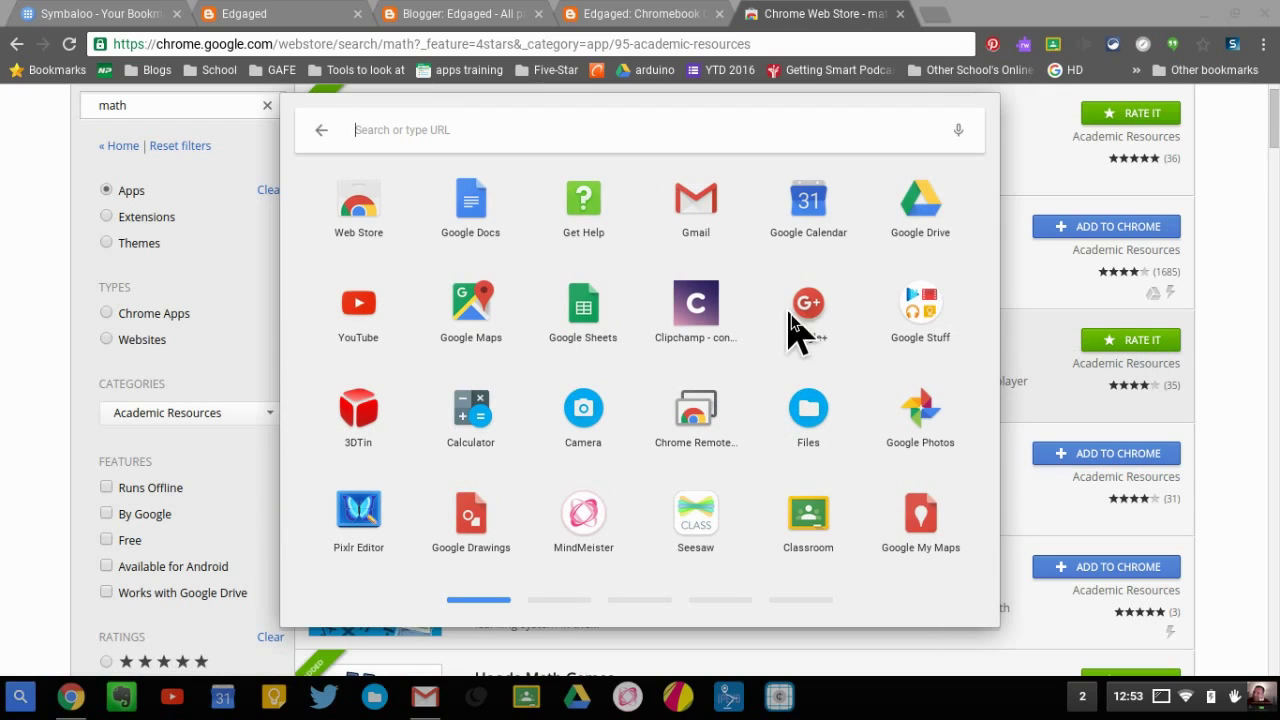
{"action": "left_click_drag", "start_coordinate": [794, 329], "coordinate": [905, 300]}
{"action": "left_click_drag", "start_coordinate": [925, 215], "coordinate": [812, 310]}
{"action": "left_click_drag", "start_coordinate": [797, 225], "coordinate": [565, 310]}
{"action": "left_click_drag", "start_coordinate": [698, 205], "coordinate": [595, 322]}
Move YouTube, Maps, Docs and My Maps into Google Stuff; Sheets lands with 3DTin in a new folder
{"action": "left_click_drag", "start_coordinate": [698, 205], "coordinate": [470, 318]}
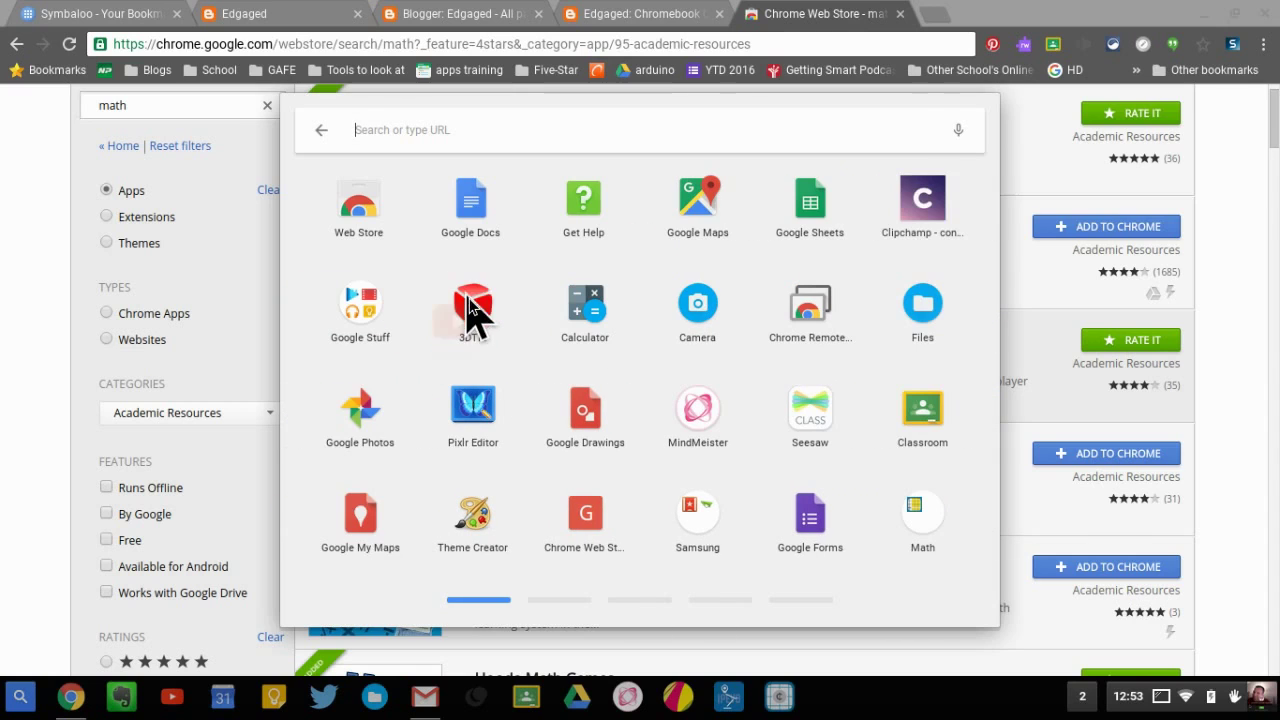
{"action": "left_click_drag", "start_coordinate": [695, 210], "coordinate": [365, 320]}
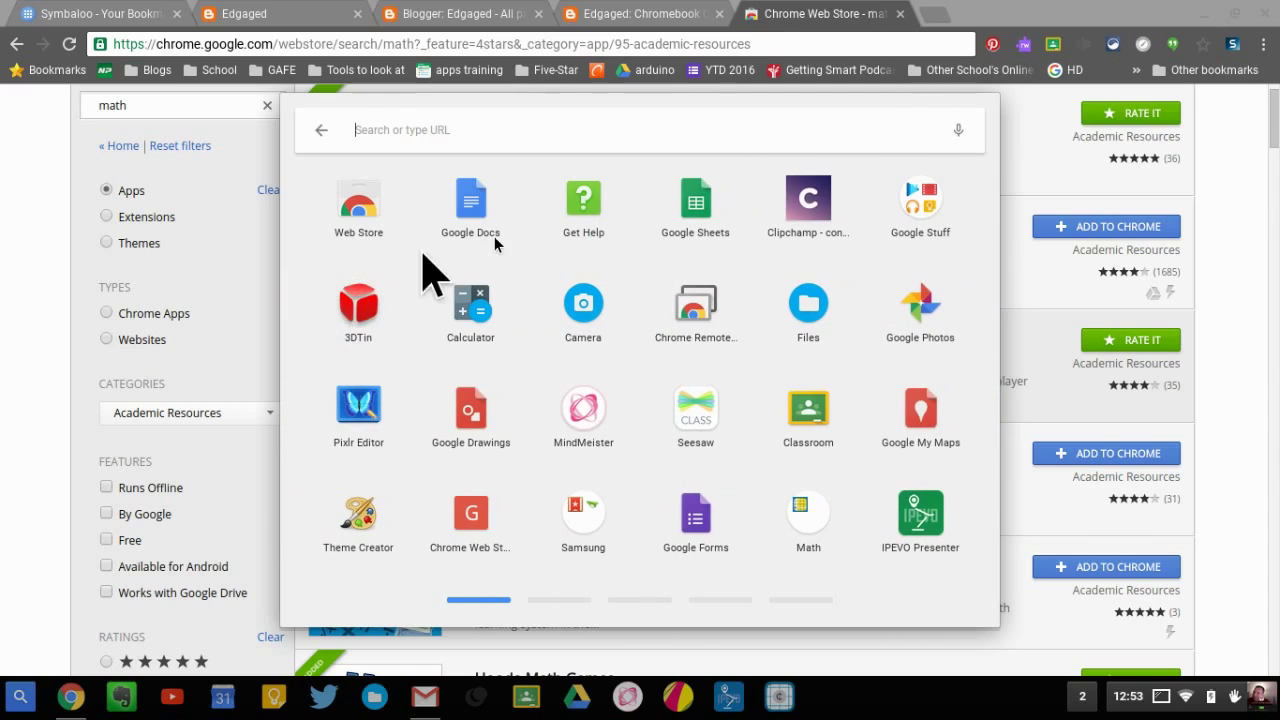
{"action": "left_click_drag", "start_coordinate": [470, 212], "coordinate": [925, 228]}
{"action": "left_click_drag", "start_coordinate": [597, 215], "coordinate": [920, 225]}
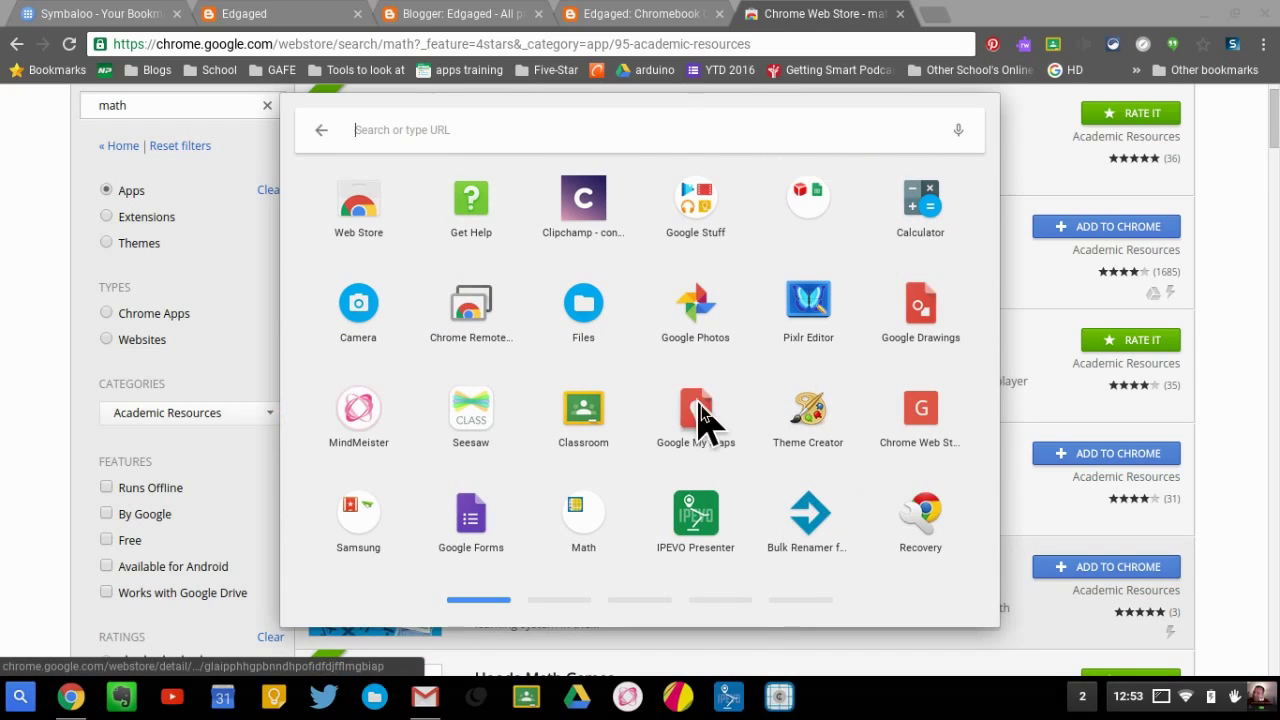
{"action": "left_click_drag", "start_coordinate": [706, 423], "coordinate": [680, 198]}
Move Google Sheets into the Google Stuff folder, rename that folder Google, and close the launcher
{"action": "left_click", "coordinate": [840, 195]}
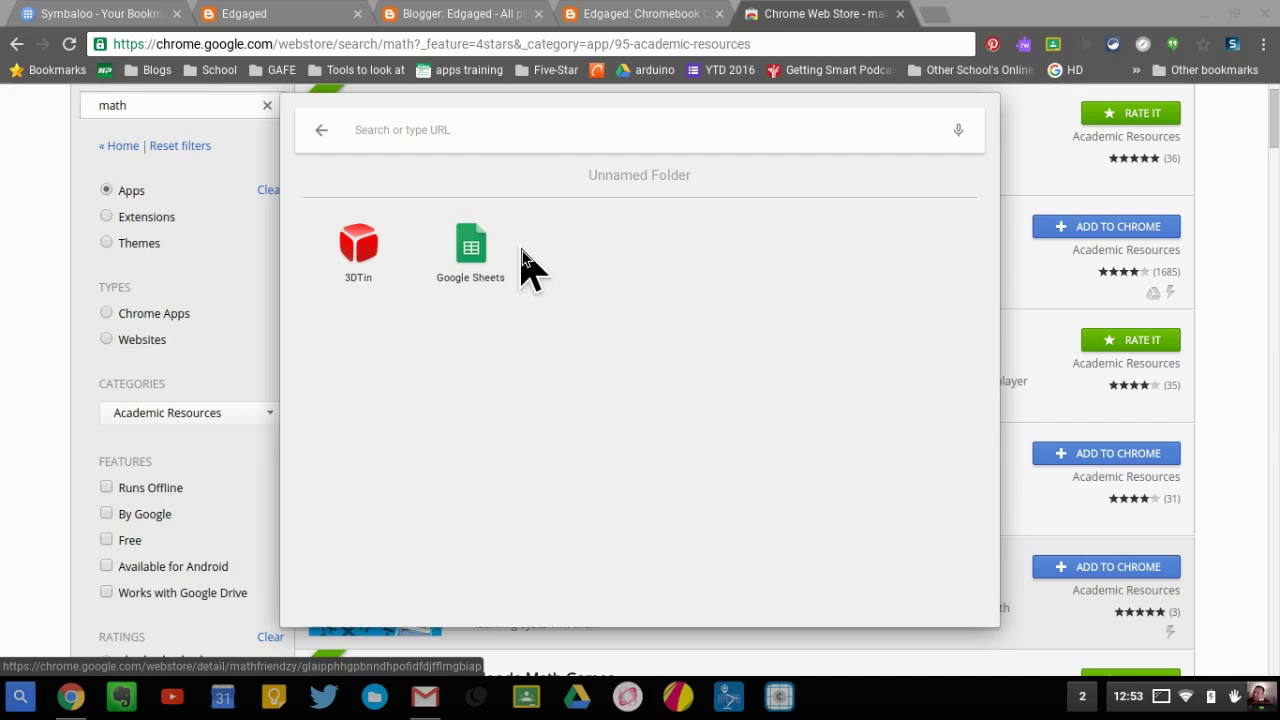
{"action": "left_click_drag", "start_coordinate": [471, 245], "coordinate": [797, 205]}
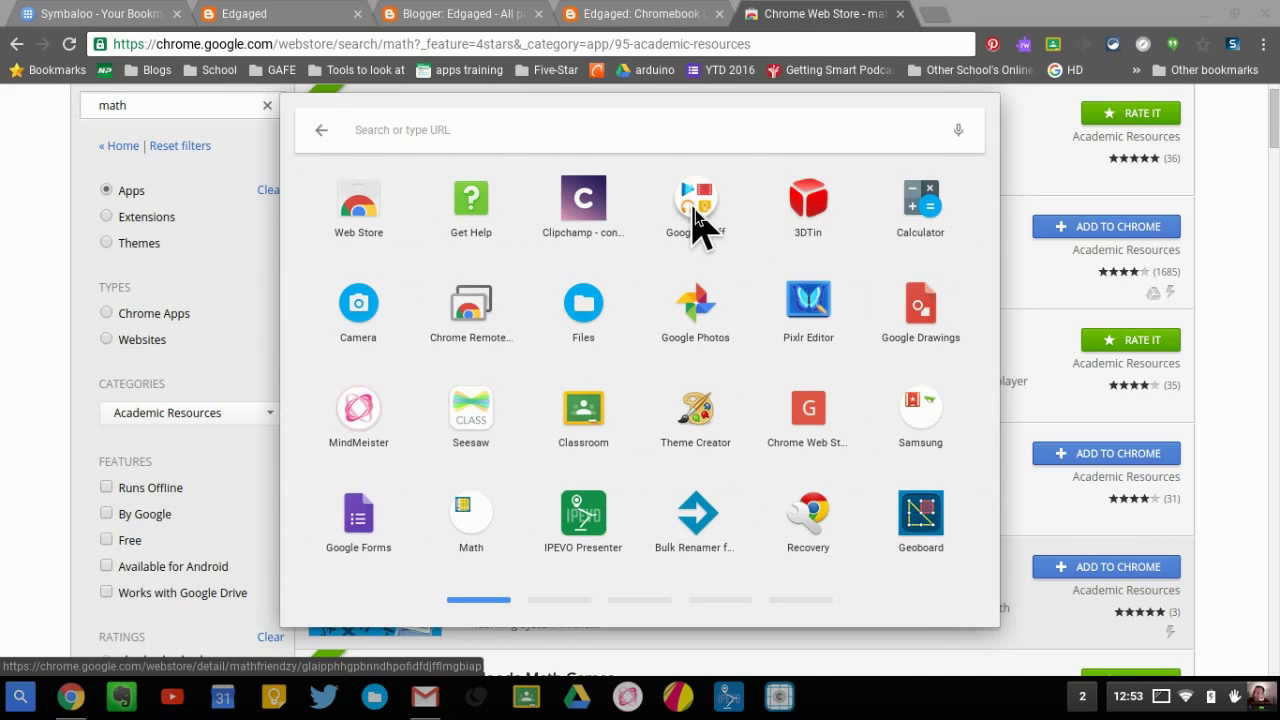
{"action": "left_click", "coordinate": [697, 222]}
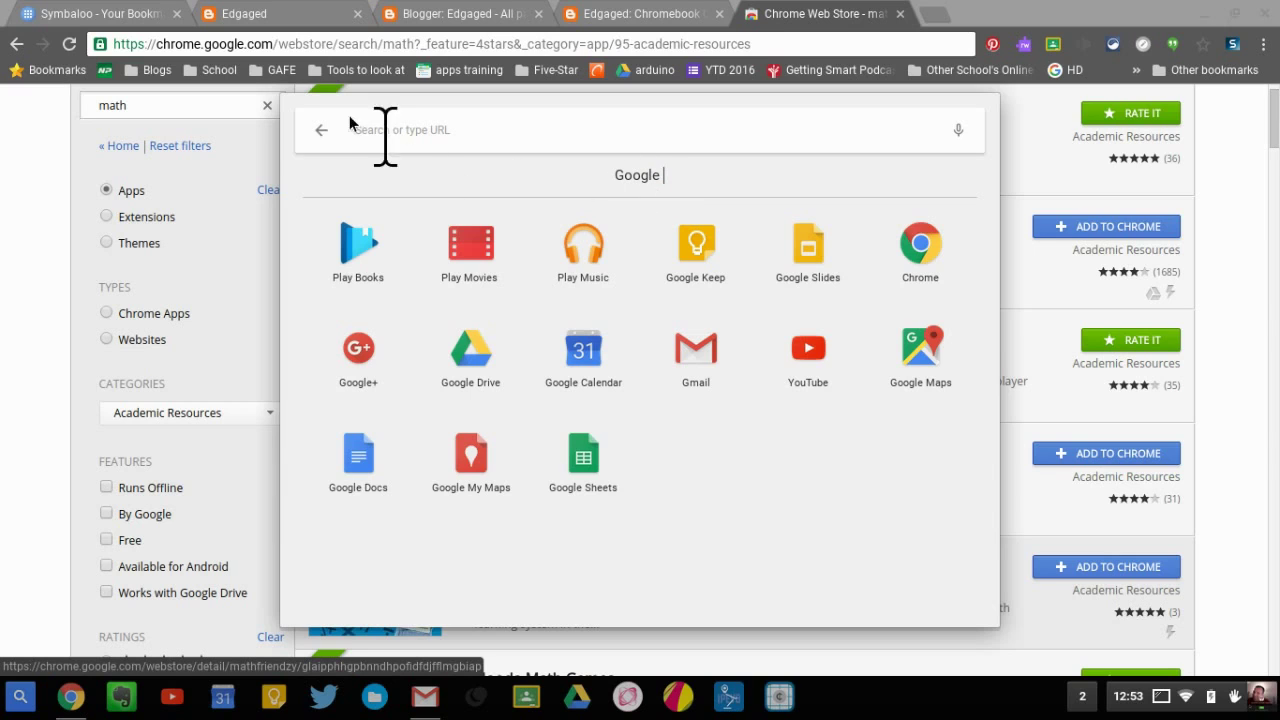
{"action": "left_click", "coordinate": [318, 133]}
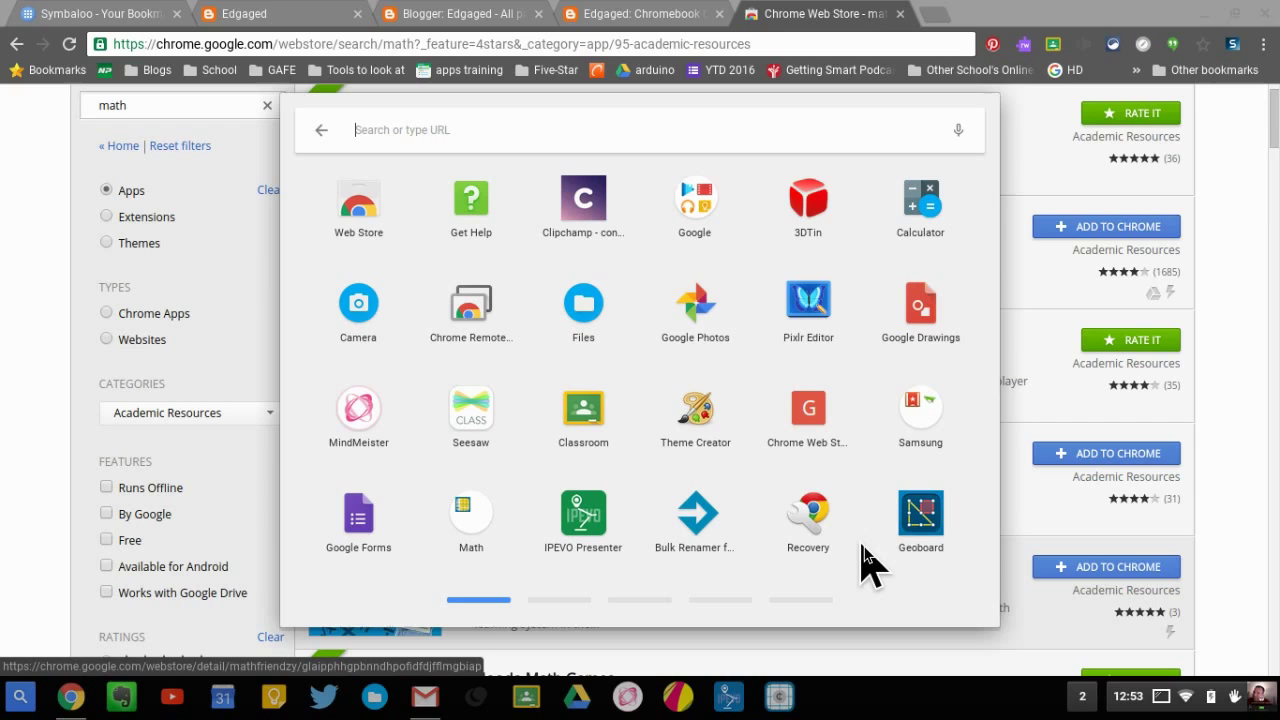
{"action": "left_click", "coordinate": [28, 310]}
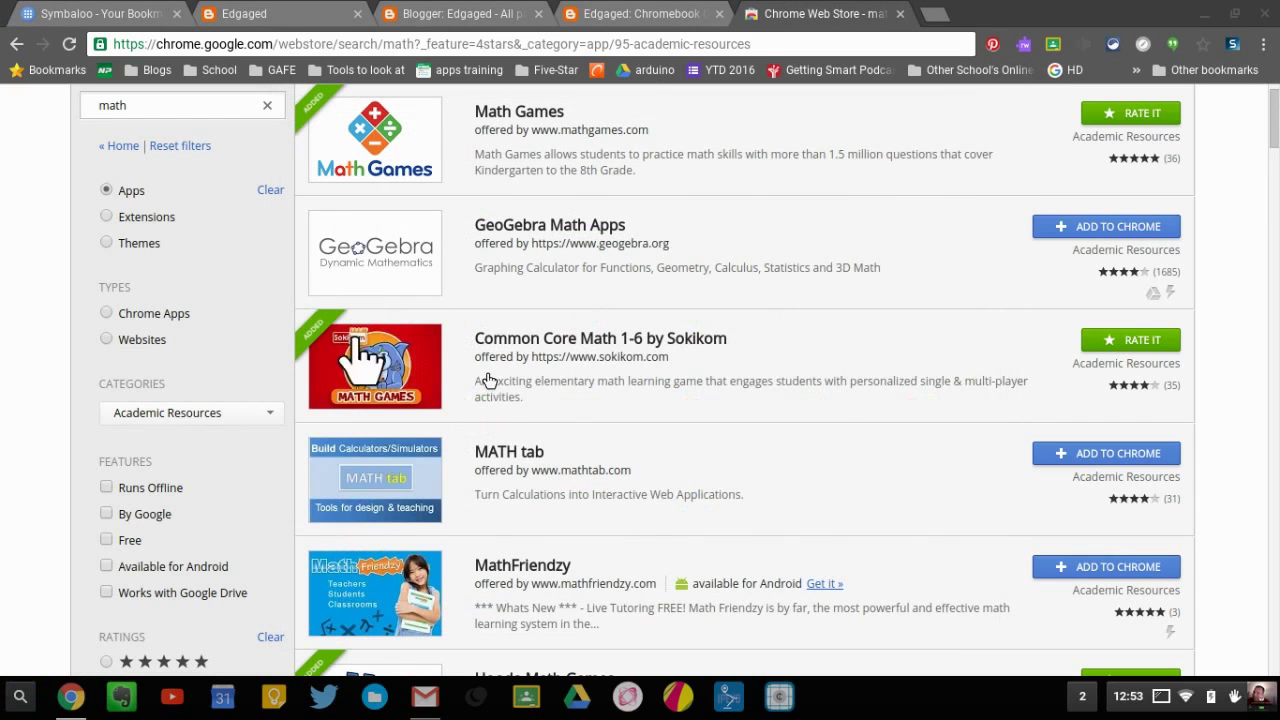